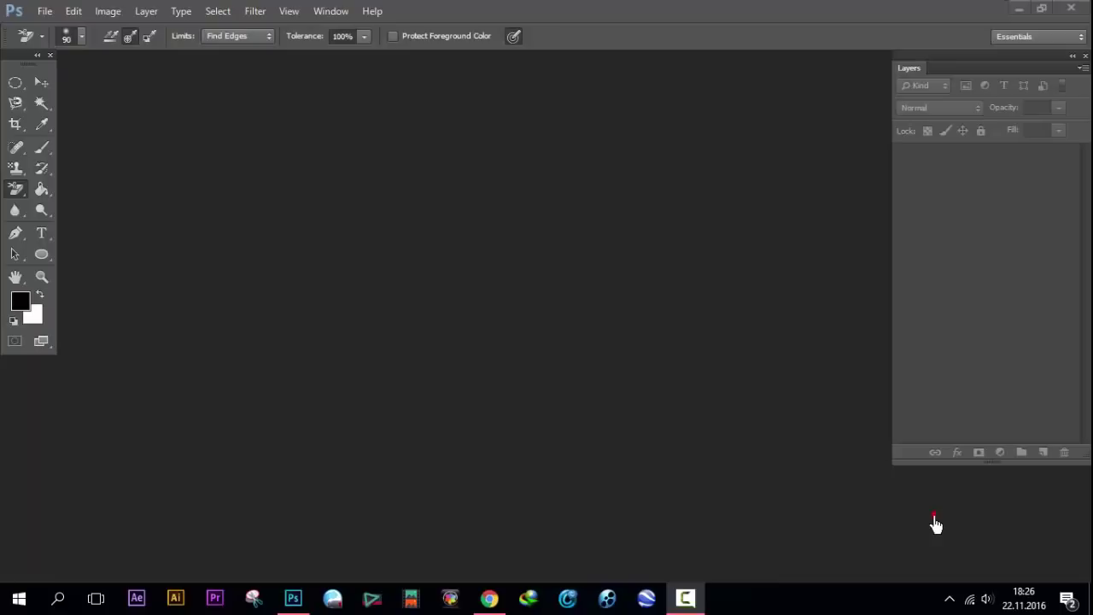
Step: Open IMG_0140, IMG_0141 and ist together from the PHOTOSHOP DOSYALARI folder
{"action": "left_click", "coordinate": [44, 17]}
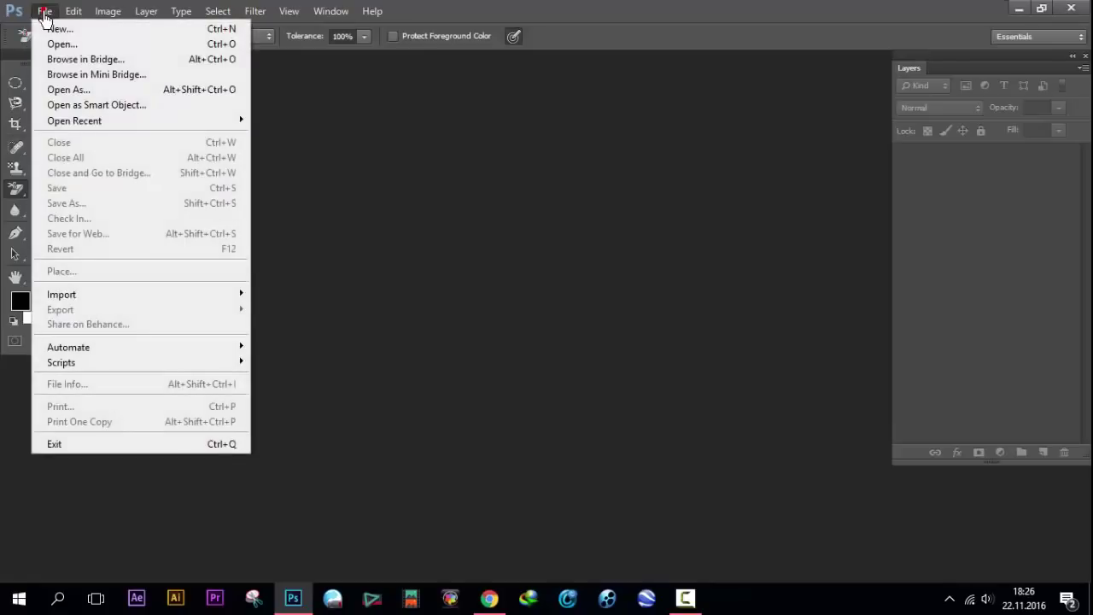
{"action": "left_click", "coordinate": [62, 43]}
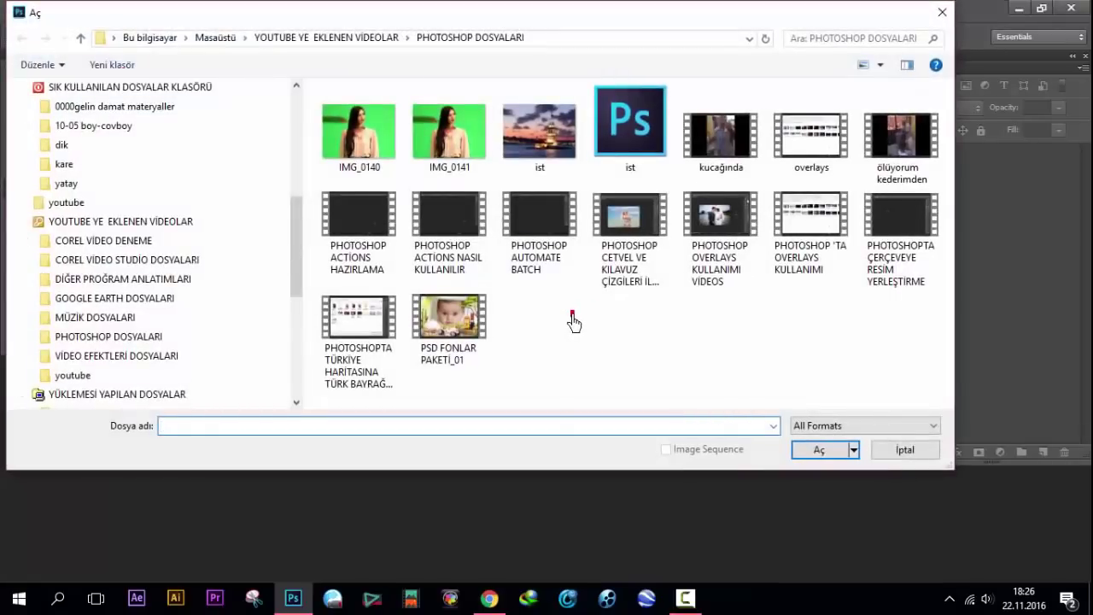
{"action": "left_click", "coordinate": [363, 142]}
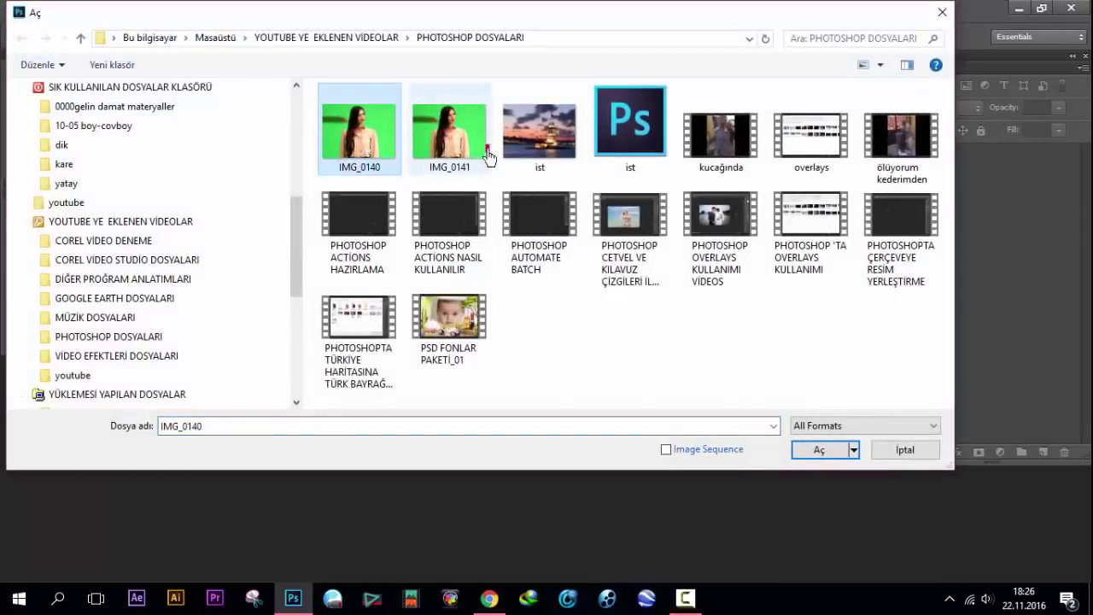
{"action": "left_click", "coordinate": [545, 144], "text": "shift"}
{"action": "left_click", "coordinate": [816, 451]}
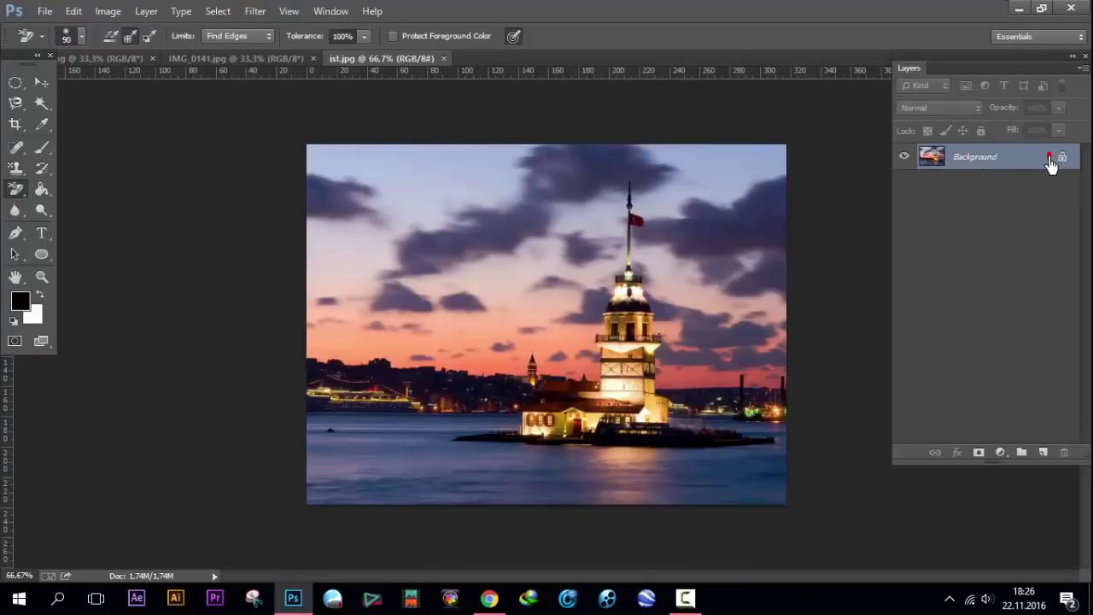
Step: Convert the Background layer of ist, IMG_0141 and IMG_0140 each into Layer 0
{"action": "double_click", "coordinate": [1033, 157]}
{"action": "left_click", "coordinate": [694, 186]}
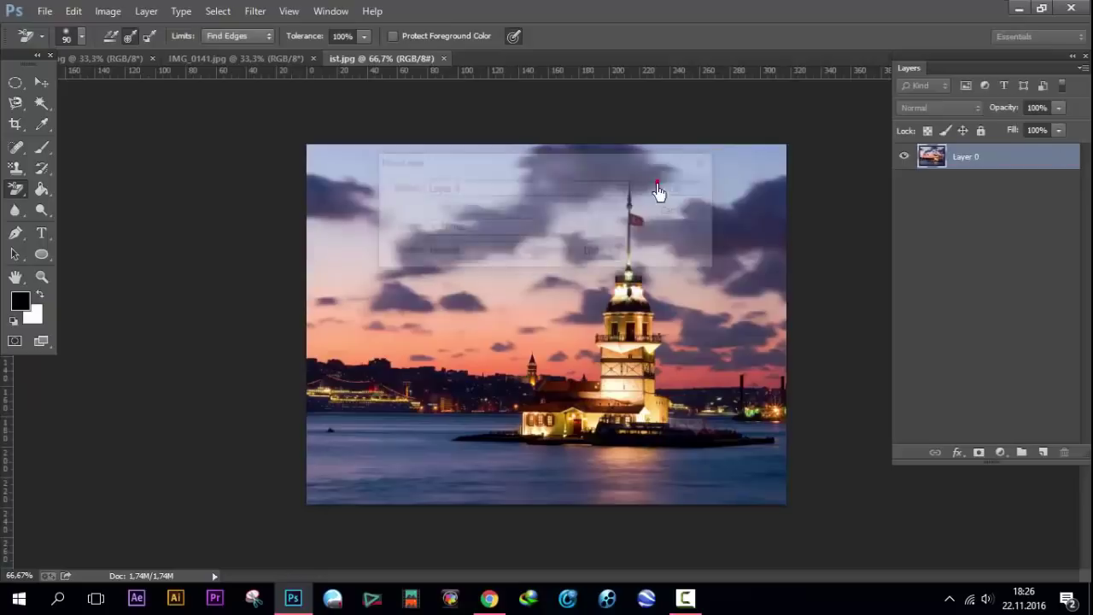
{"action": "left_click", "coordinate": [243, 59]}
{"action": "double_click", "coordinate": [1014, 161]}
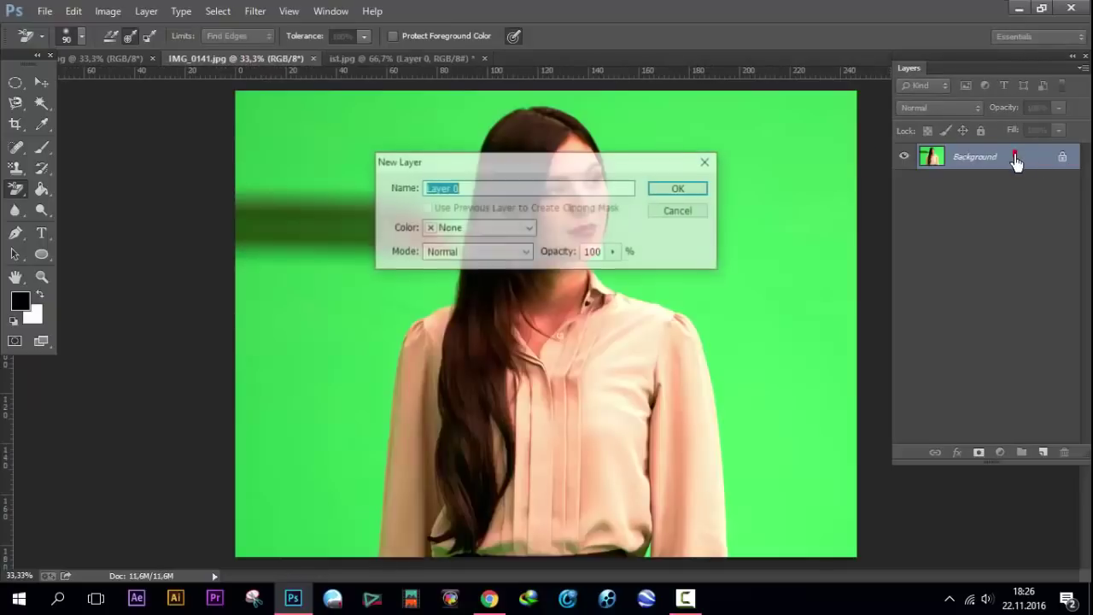
{"action": "left_click", "coordinate": [675, 195]}
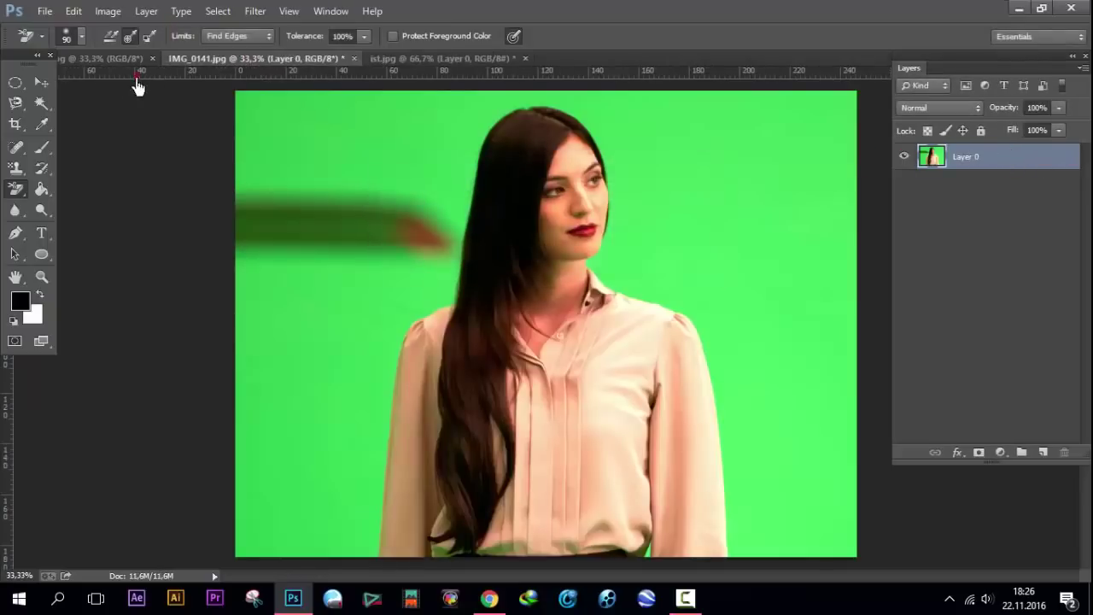
{"action": "left_click", "coordinate": [107, 58]}
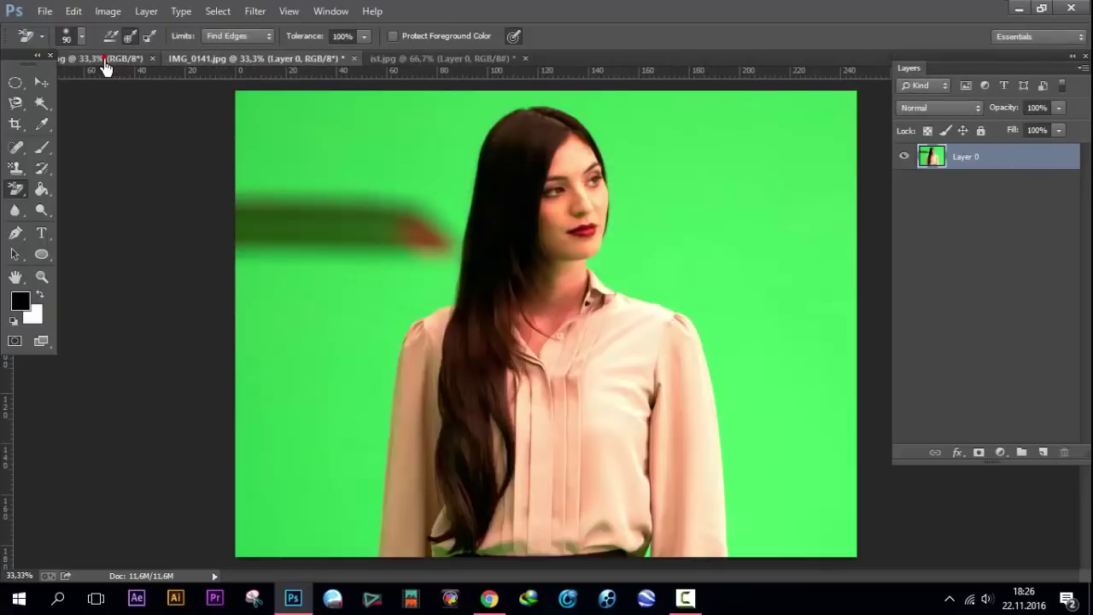
{"action": "double_click", "coordinate": [965, 164]}
{"action": "left_click", "coordinate": [659, 192]}
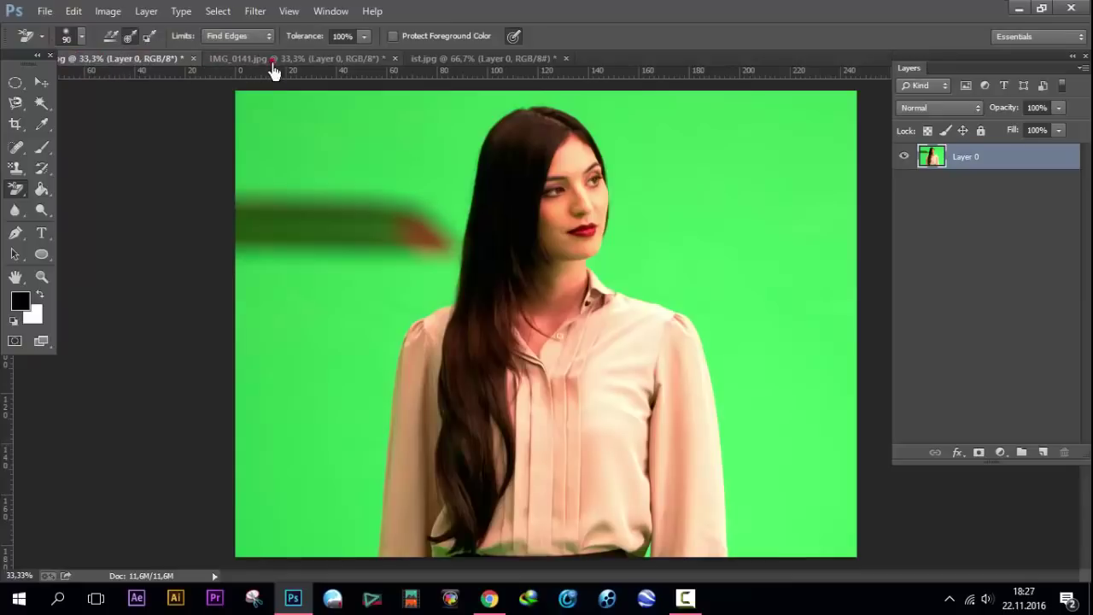
{"action": "left_click", "coordinate": [305, 65]}
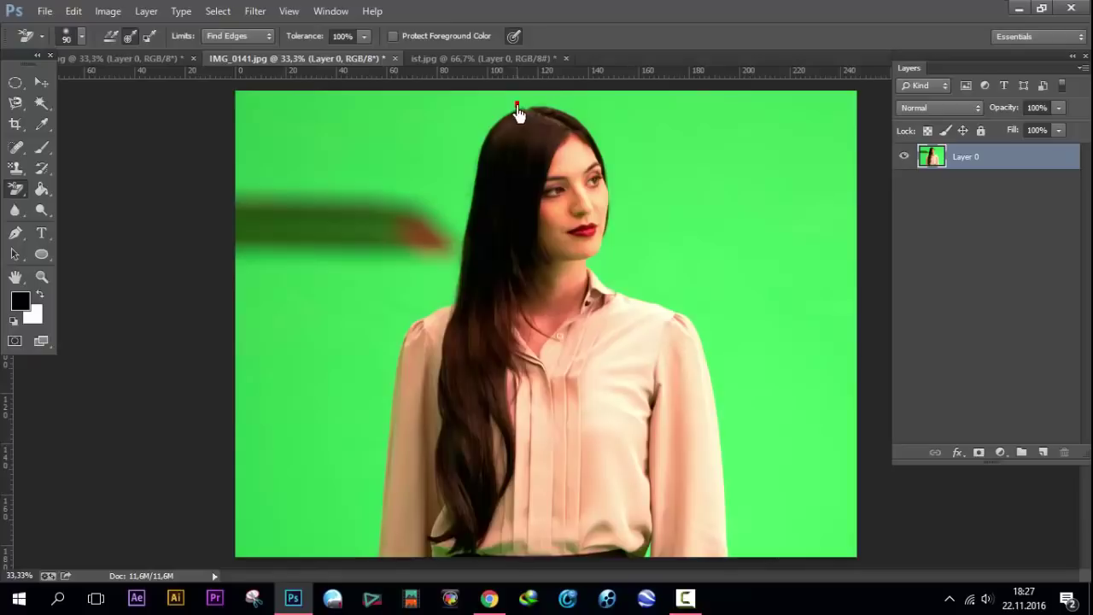
{"action": "left_click", "coordinate": [481, 60]}
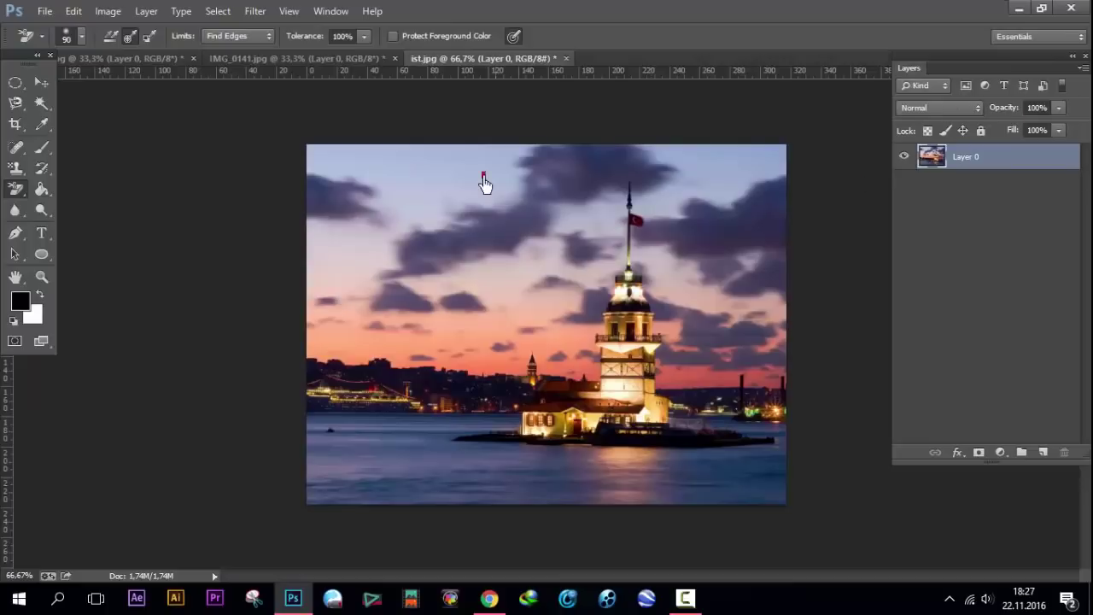
{"action": "left_click", "coordinate": [330, 12]}
{"action": "mouse_move", "coordinate": [340, 29]}
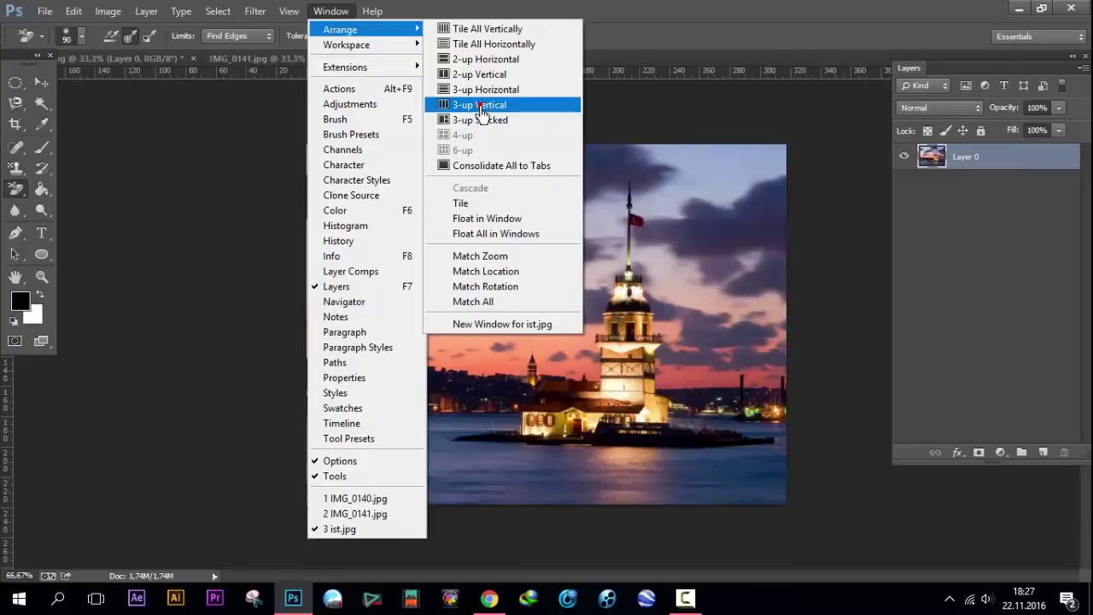
Step: Tile the documents 3-up Vertical and drag IMG_0141's woman into ist.jpg as Layer 1
{"action": "left_click", "coordinate": [481, 105]}
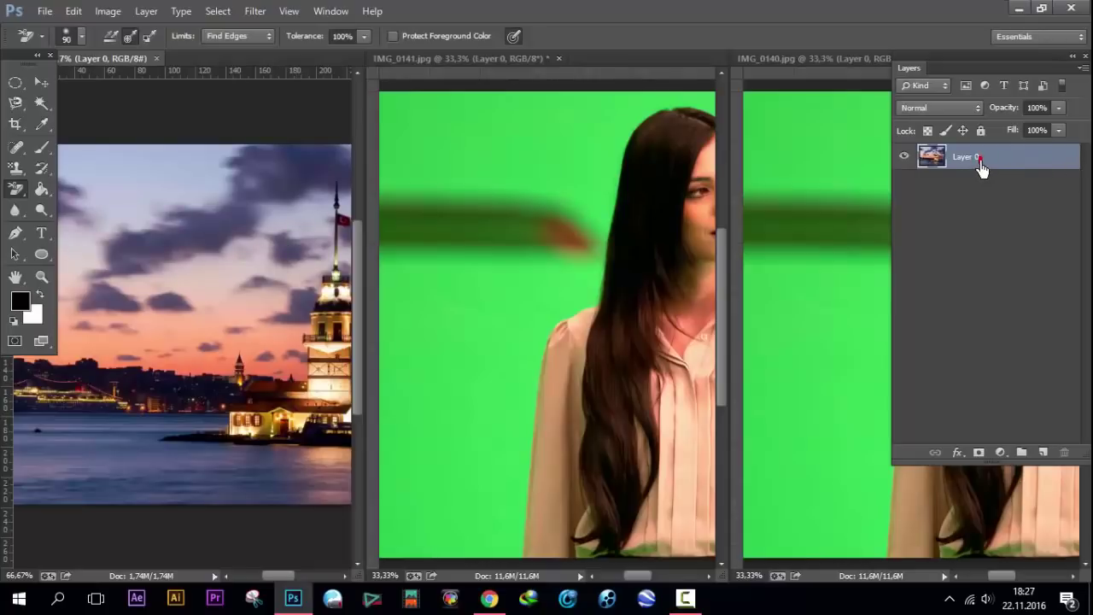
{"action": "left_click", "coordinate": [41, 82]}
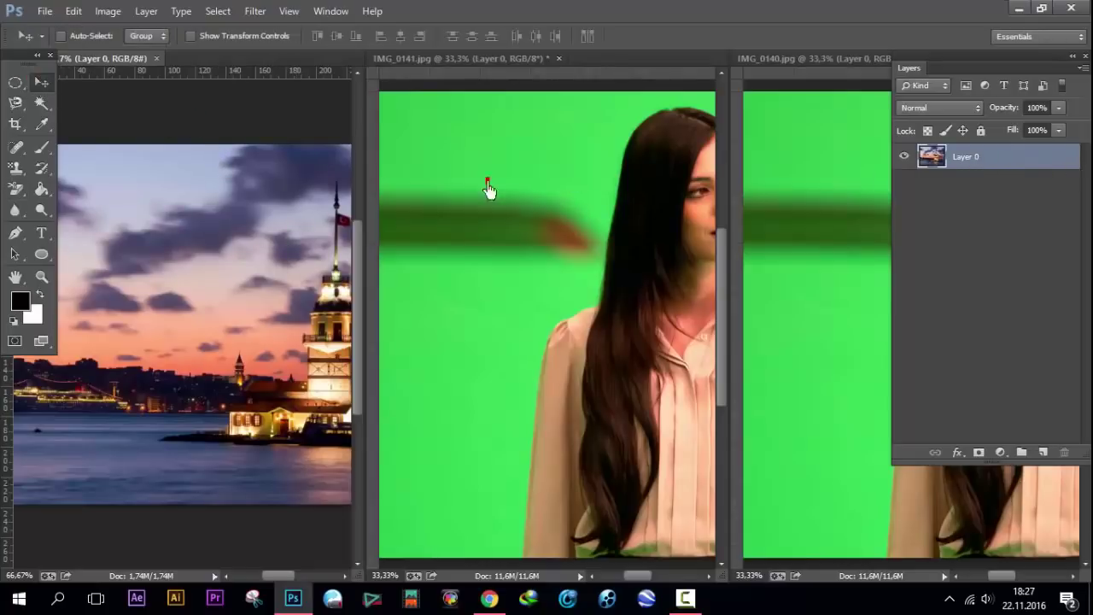
{"action": "left_click", "coordinate": [563, 273]}
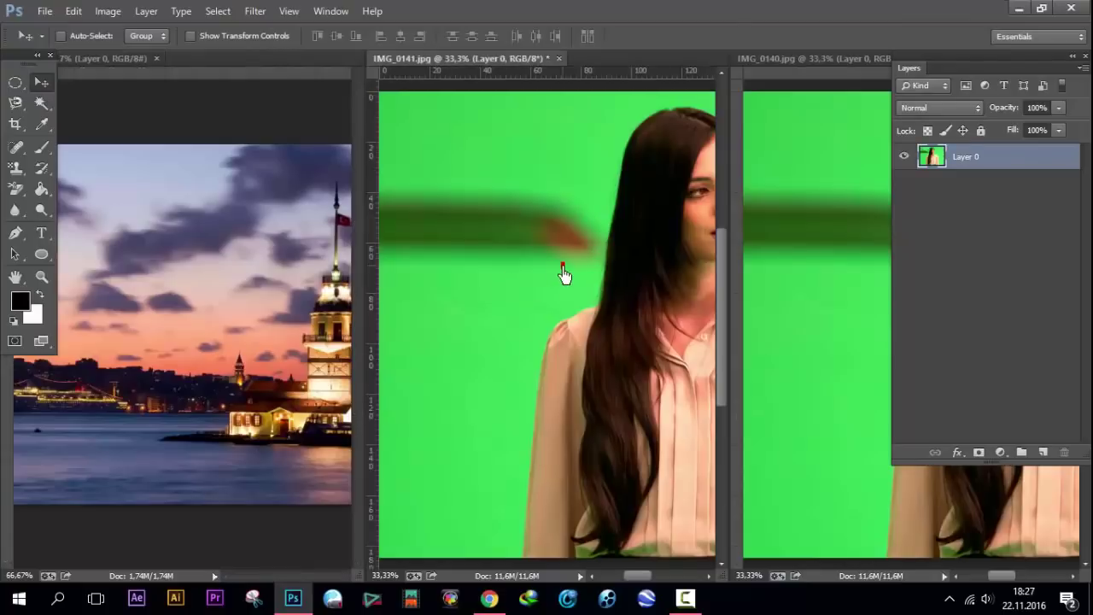
{"action": "mouse_move", "coordinate": [973, 162]}
{"action": "left_mouse_down"}
{"action": "mouse_move", "coordinate": [205, 264]}
{"action": "mouse_move", "coordinate": [295, 297]}
{"action": "left_mouse_up"}
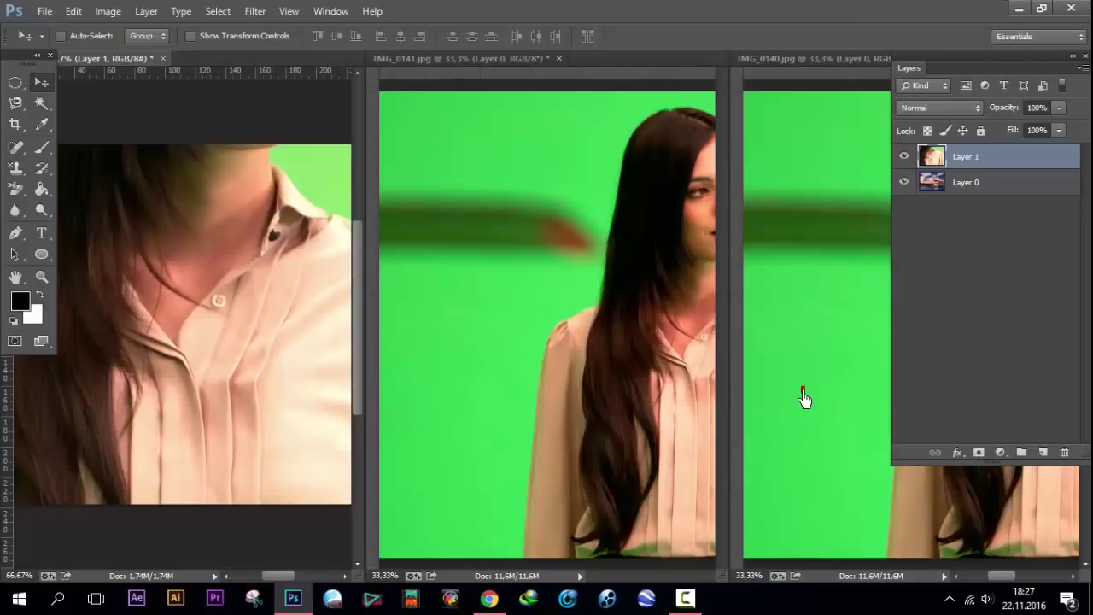
Step: Close IMG_0141 without saving its changes
{"action": "left_click", "coordinate": [454, 334]}
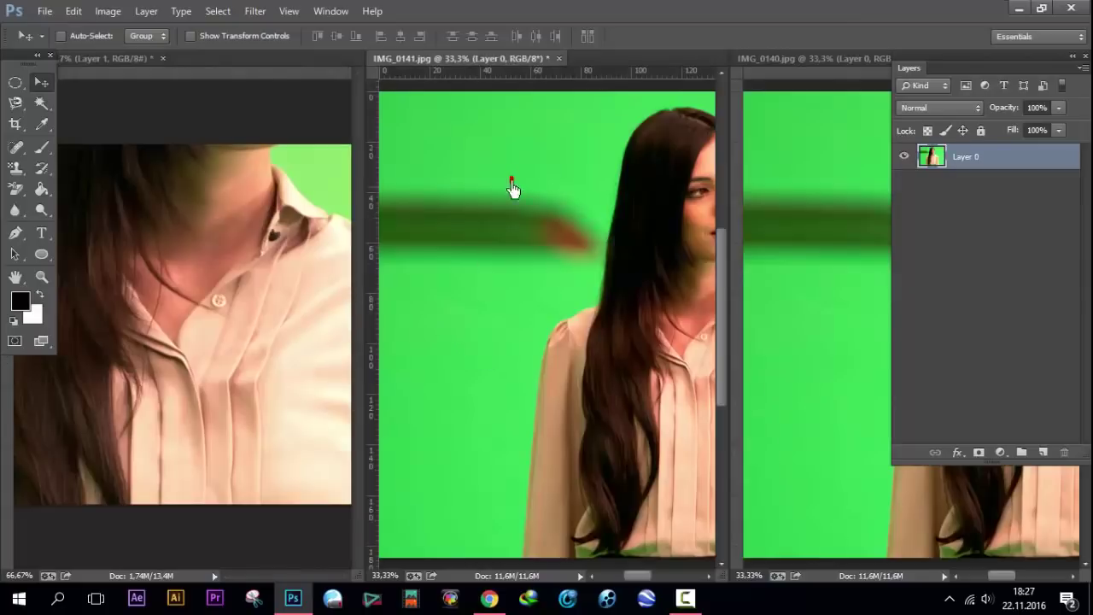
{"action": "left_click", "coordinate": [560, 59]}
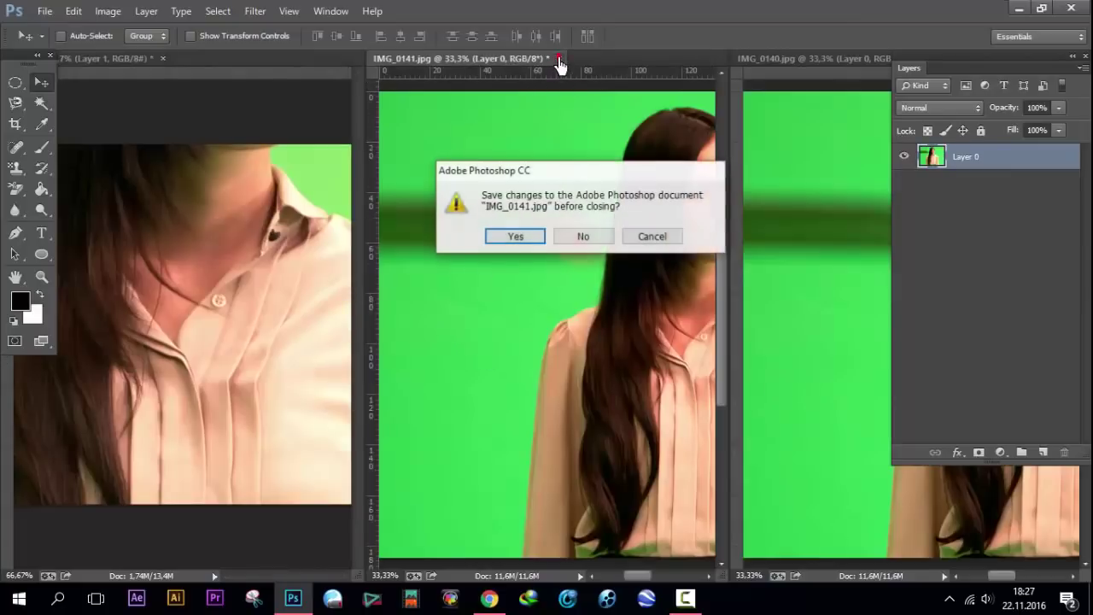
{"action": "left_click", "coordinate": [580, 239]}
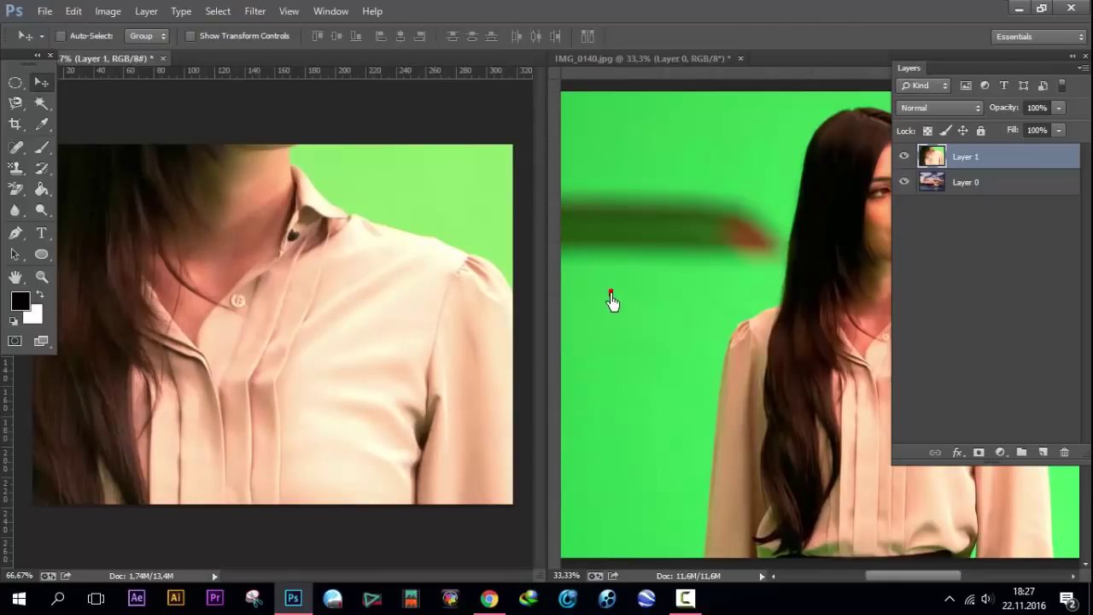
{"action": "left_click", "coordinate": [722, 283]}
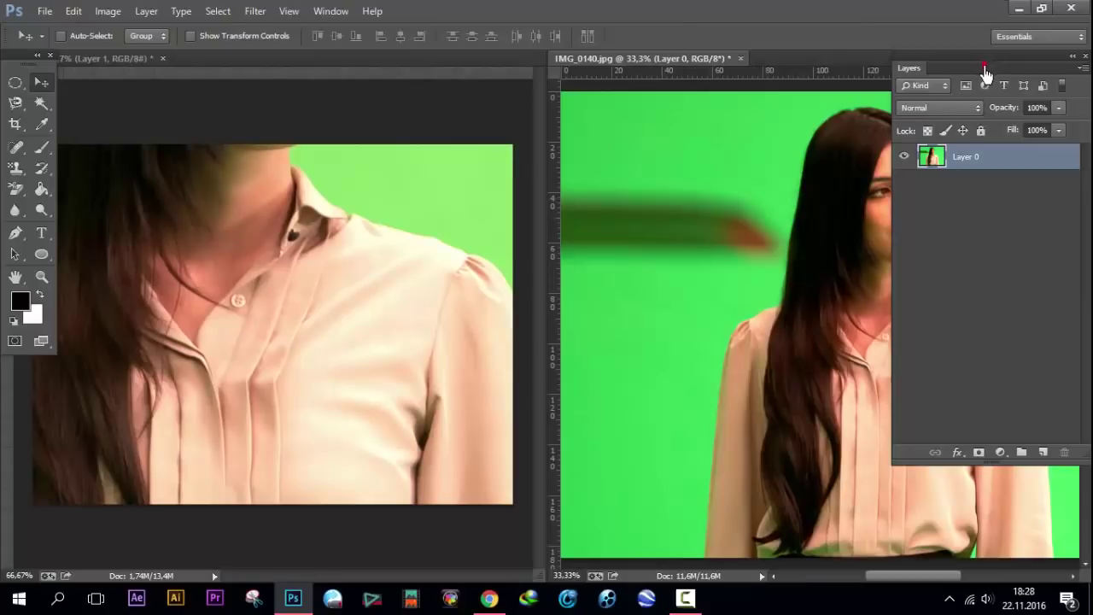
Step: Flip the IMG_0140 photo horizontally
{"action": "left_click_drag", "start_coordinate": [985, 72], "coordinate": [145, 135]}
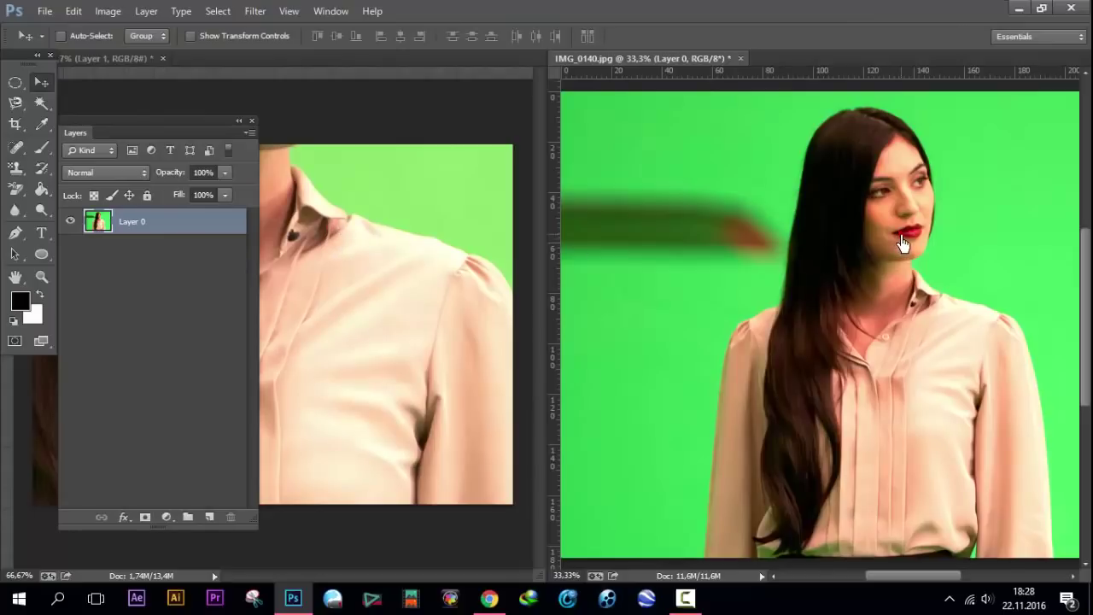
{"action": "left_click", "coordinate": [111, 17]}
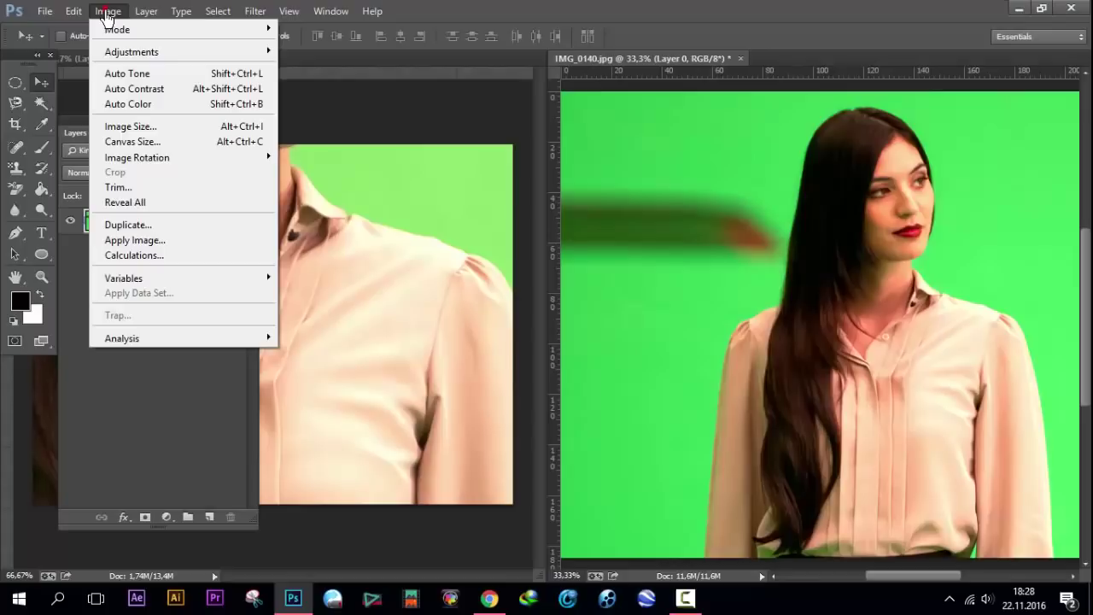
{"action": "mouse_move", "coordinate": [136, 158]}
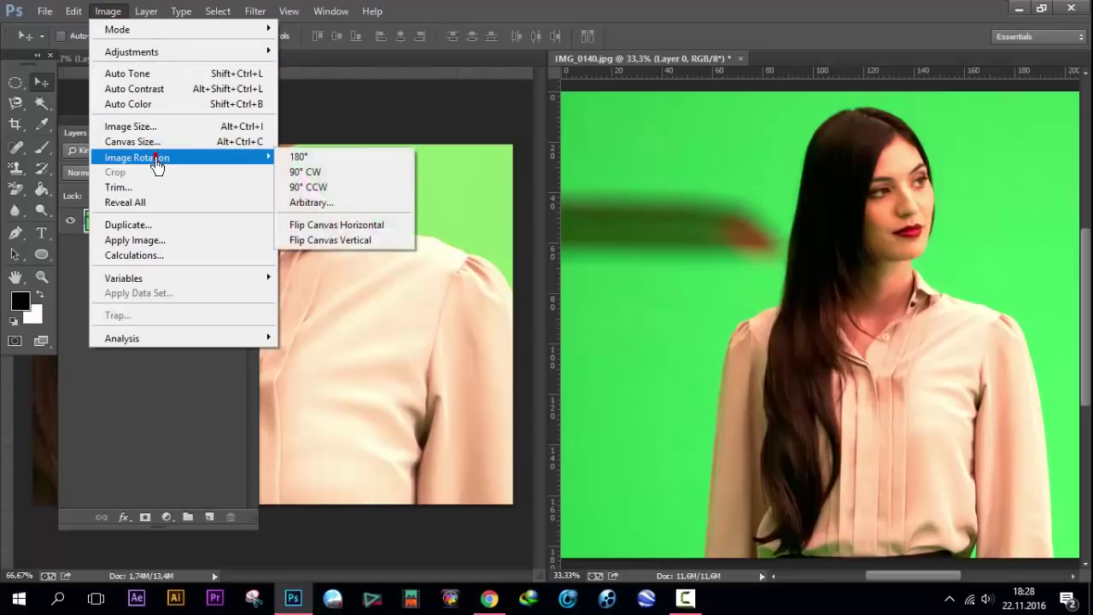
{"action": "left_click", "coordinate": [310, 226]}
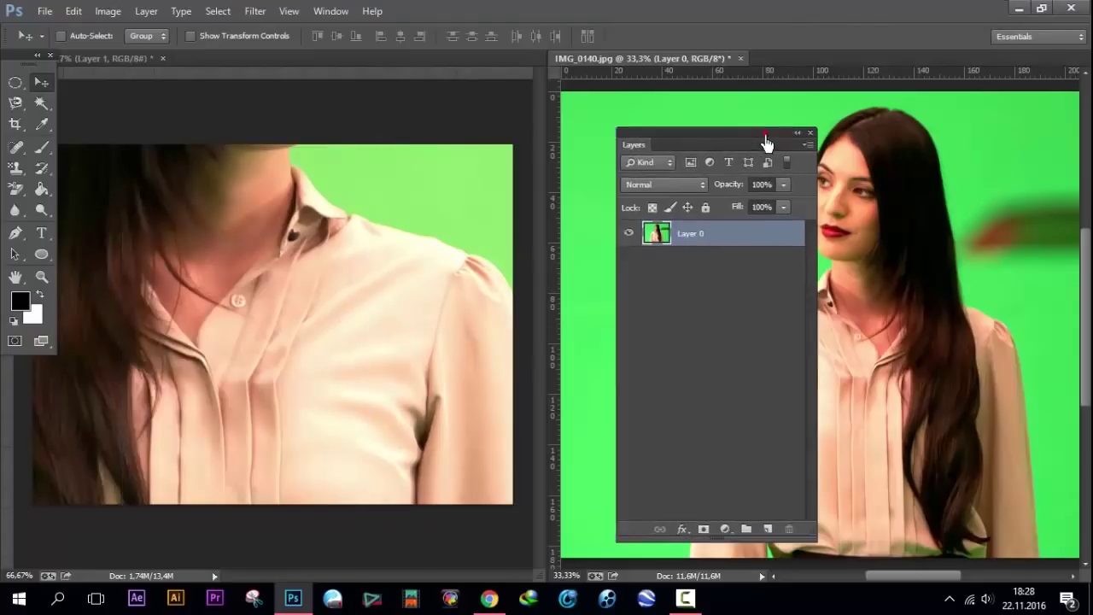
{"action": "left_click_drag", "start_coordinate": [197, 131], "coordinate": [1020, 42]}
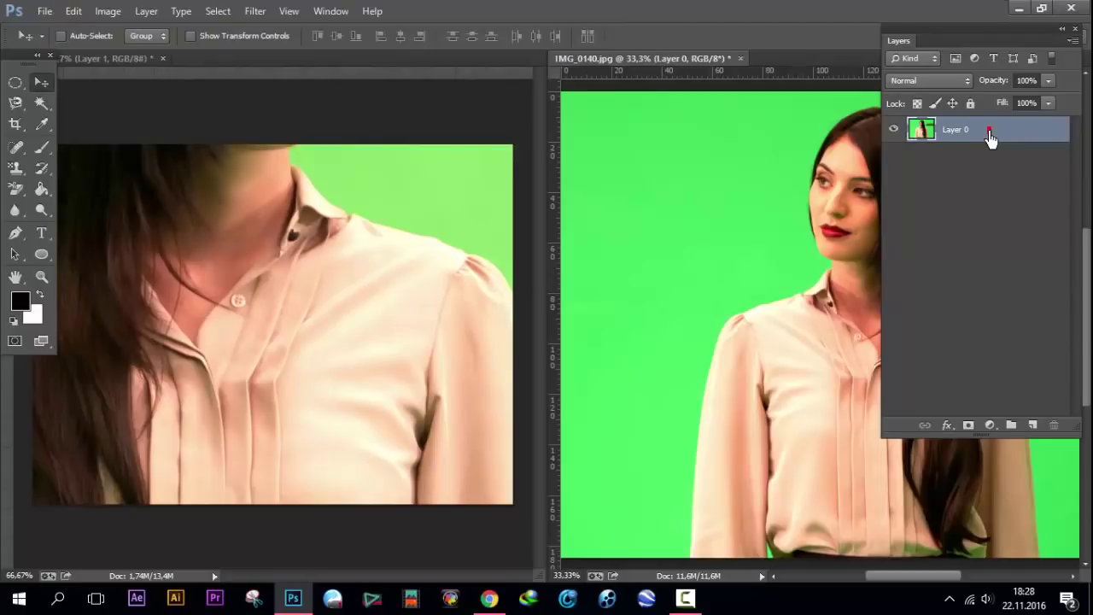
Step: Drag the mirrored woman into ist.jpg as Layer 2 and close IMG_0140 without saving
{"action": "left_click_drag", "start_coordinate": [990, 137], "coordinate": [349, 252]}
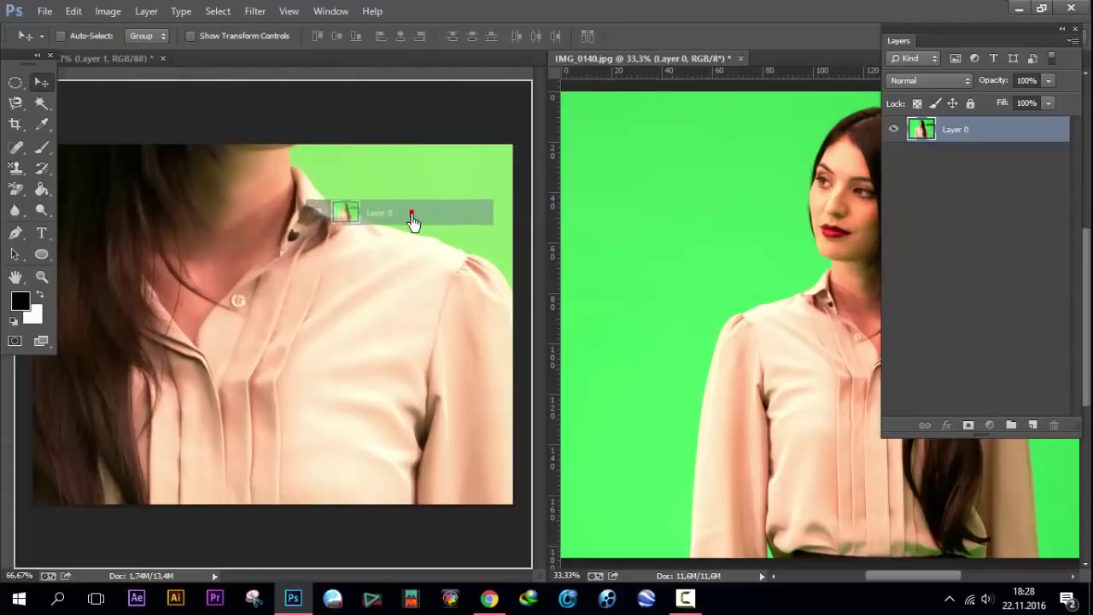
{"action": "left_click_drag", "start_coordinate": [350, 252], "coordinate": [350, 254]}
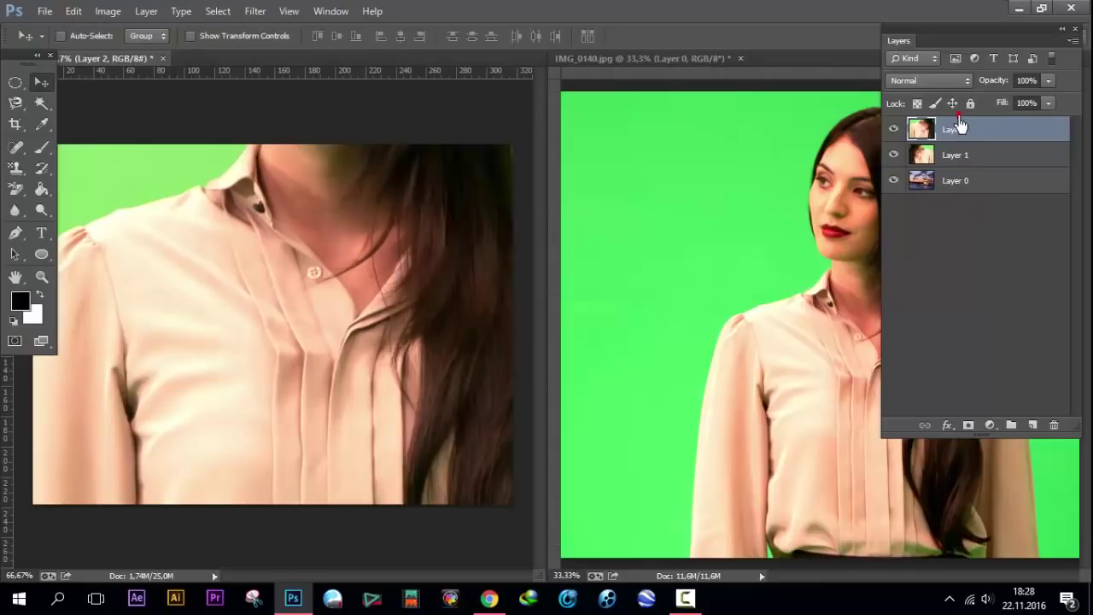
{"action": "left_click", "coordinate": [769, 260]}
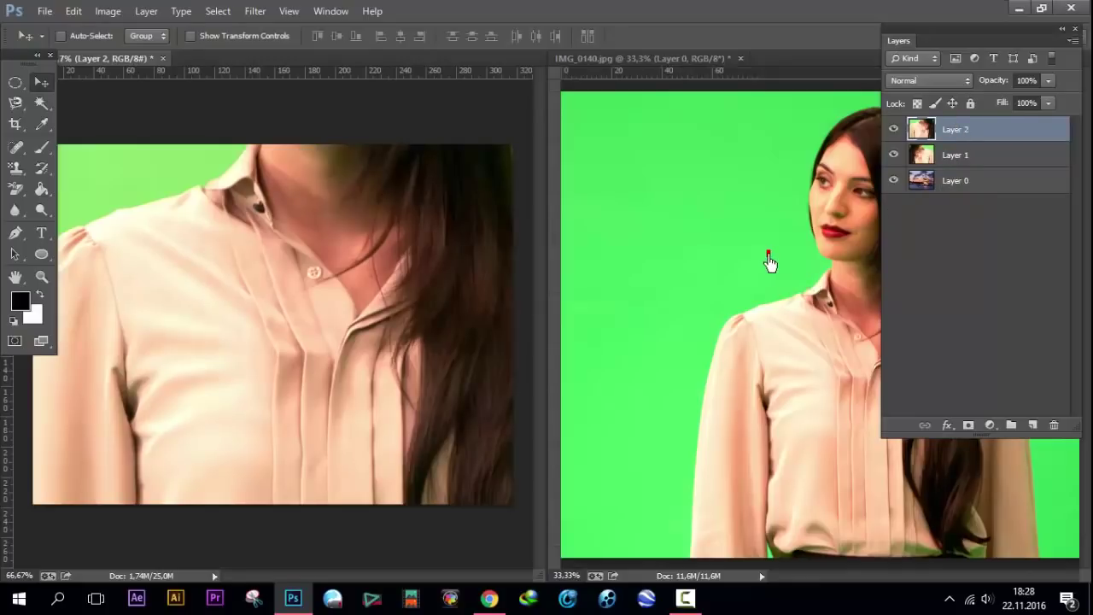
{"action": "left_click", "coordinate": [740, 60]}
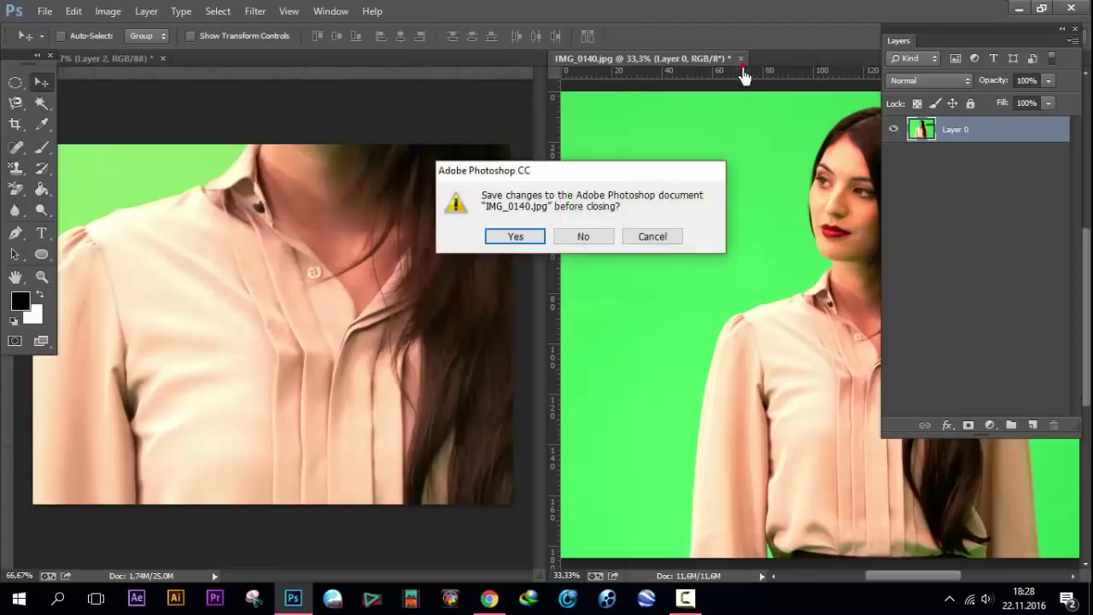
{"action": "left_click", "coordinate": [583, 237]}
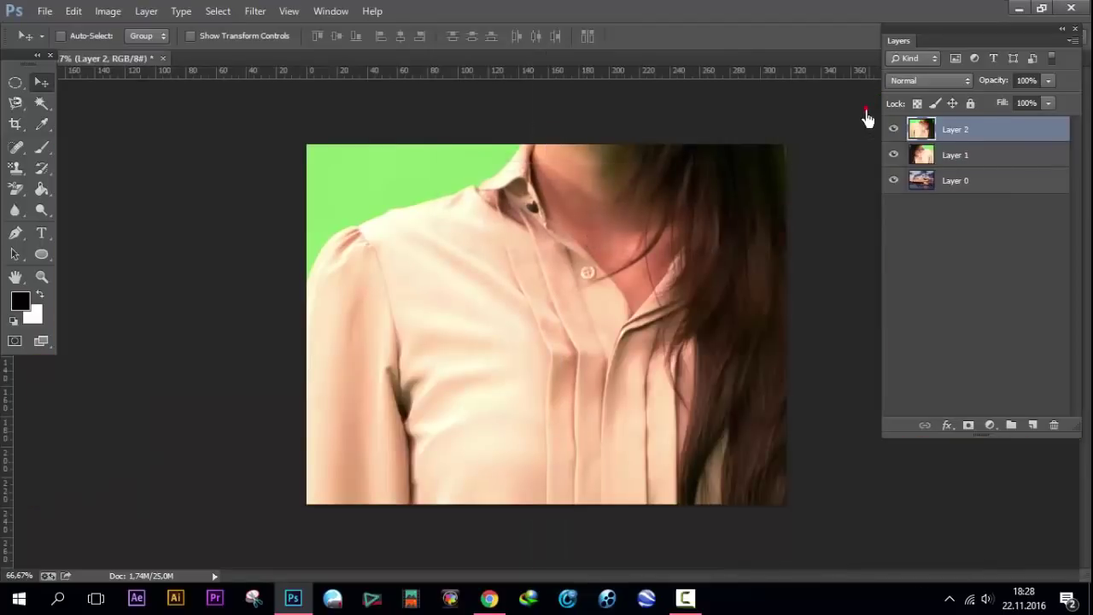
Step: Select both Layer 1 and Layer 2 in the floating Layers panel
{"action": "mouse_move", "coordinate": [969, 33]}
{"action": "left_mouse_down"}
{"action": "mouse_move", "coordinate": [966, 140]}
{"action": "mouse_move", "coordinate": [966, 94]}
{"action": "left_mouse_up"}
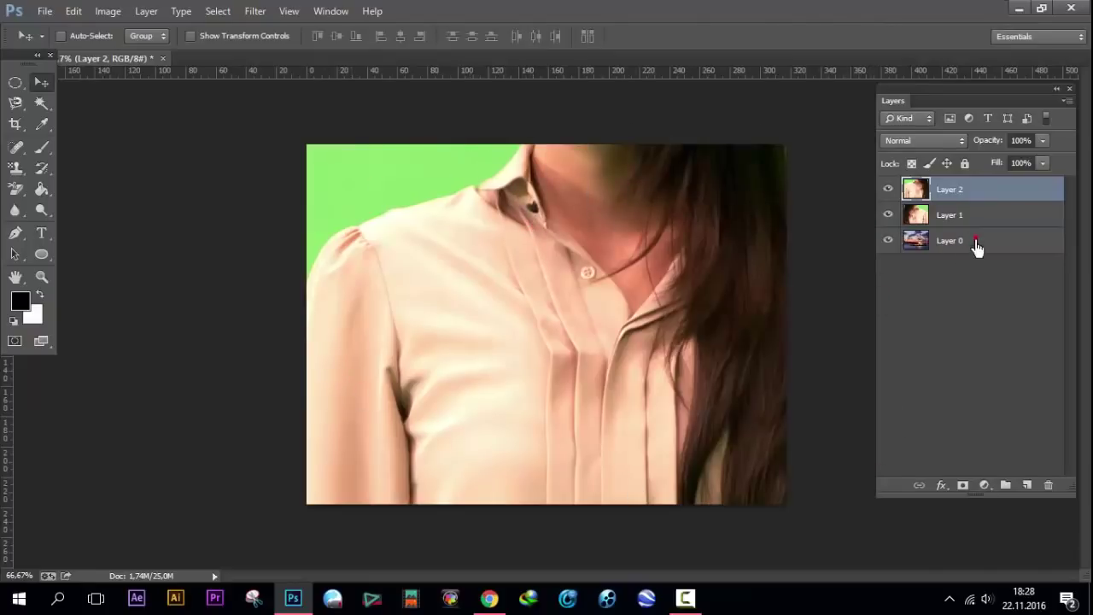
{"action": "scroll", "coordinate": [798, 261], "scroll_direction": "down", "scroll_amount": 2}
{"action": "scroll", "coordinate": [763, 287], "scroll_direction": "down", "scroll_amount": 2}
{"action": "scroll", "coordinate": [763, 287], "scroll_direction": "down", "scroll_amount": 3}
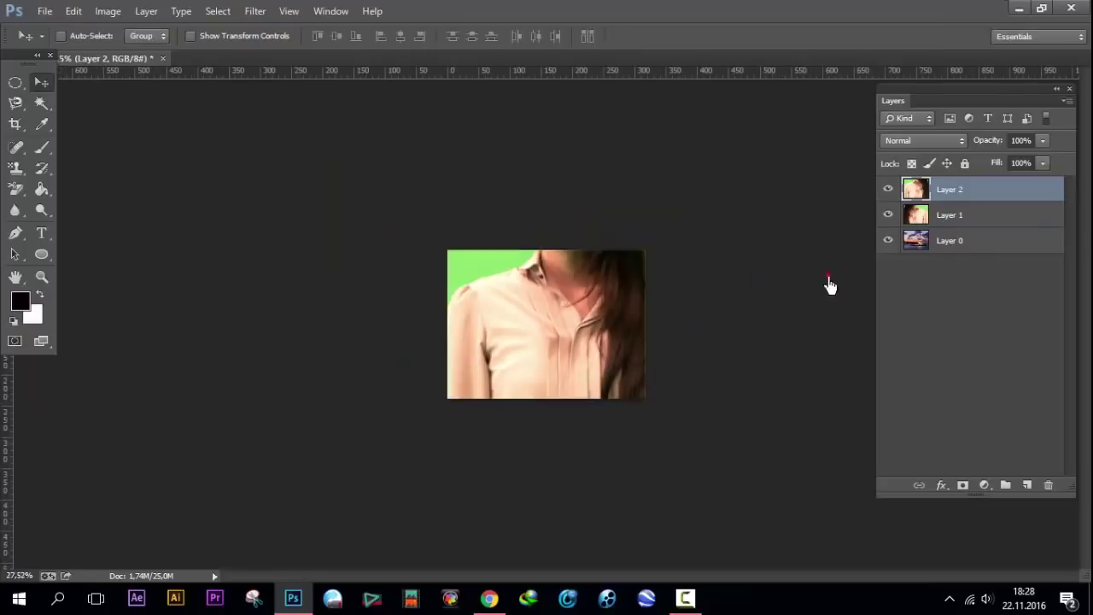
{"action": "left_click", "coordinate": [959, 217]}
{"action": "left_click", "coordinate": [950, 190], "text": "shift"}
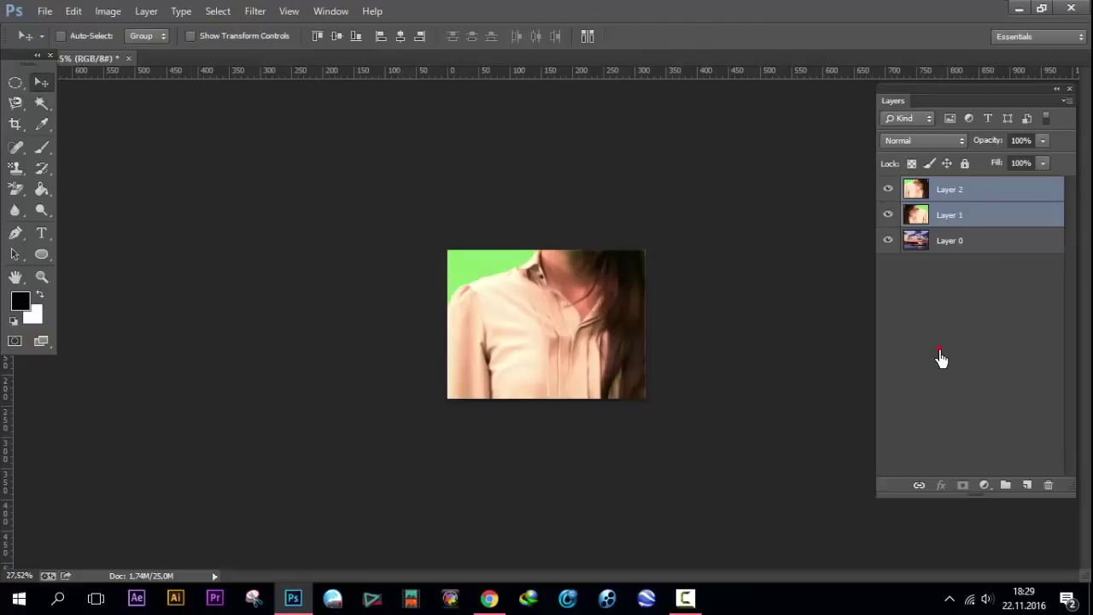
Step: Scale both woman layers to about 18.7% and move them to the lower-right corner
{"action": "key", "text": "ctrl+t"}
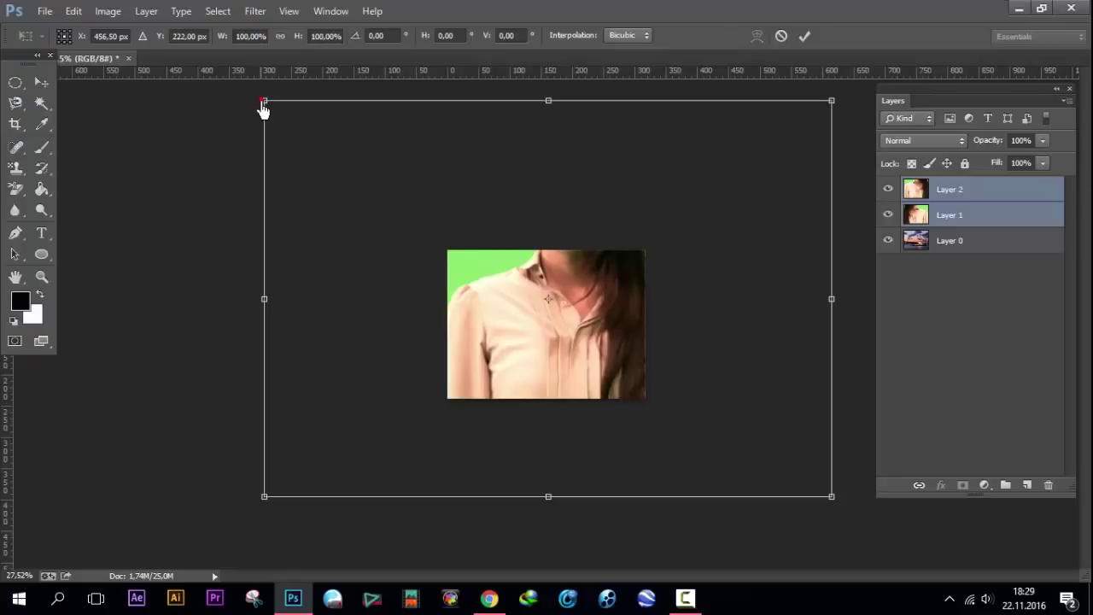
{"action": "mouse_move", "coordinate": [264, 101]}
{"action": "left_mouse_down"}
{"action": "mouse_move", "coordinate": [393, 258]}
{"action": "mouse_move", "coordinate": [663, 518]}
{"action": "left_mouse_up"}
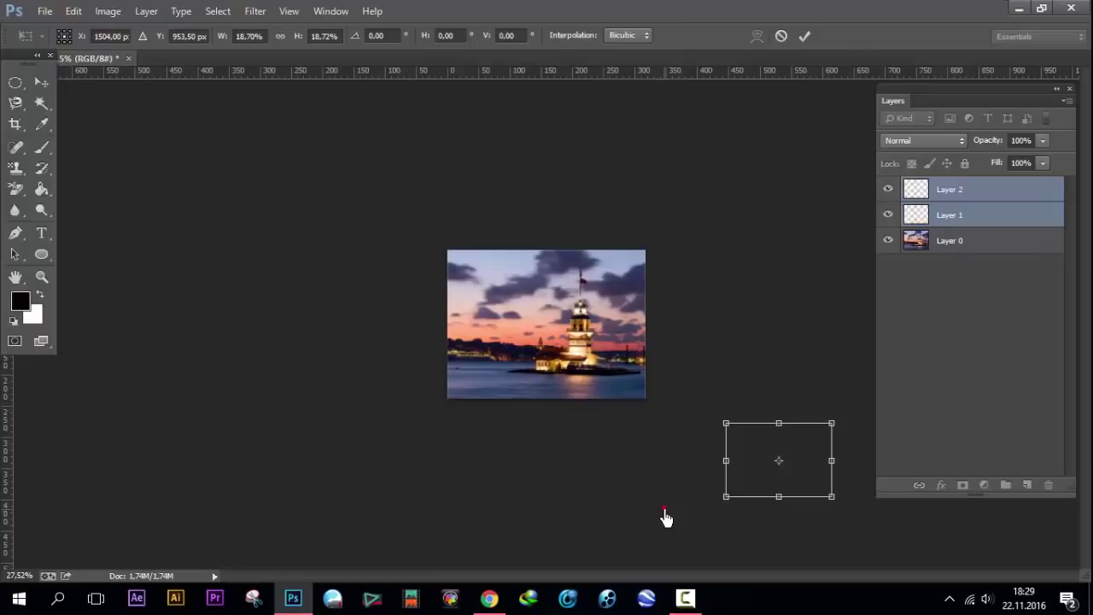
{"action": "left_click", "coordinate": [41, 82]}
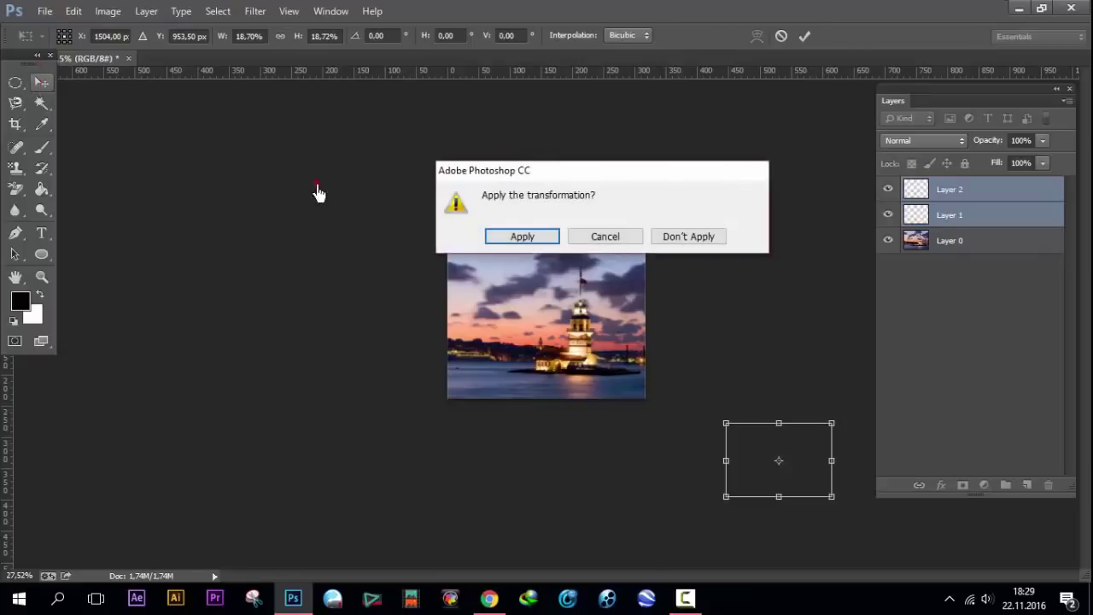
{"action": "left_click", "coordinate": [515, 237]}
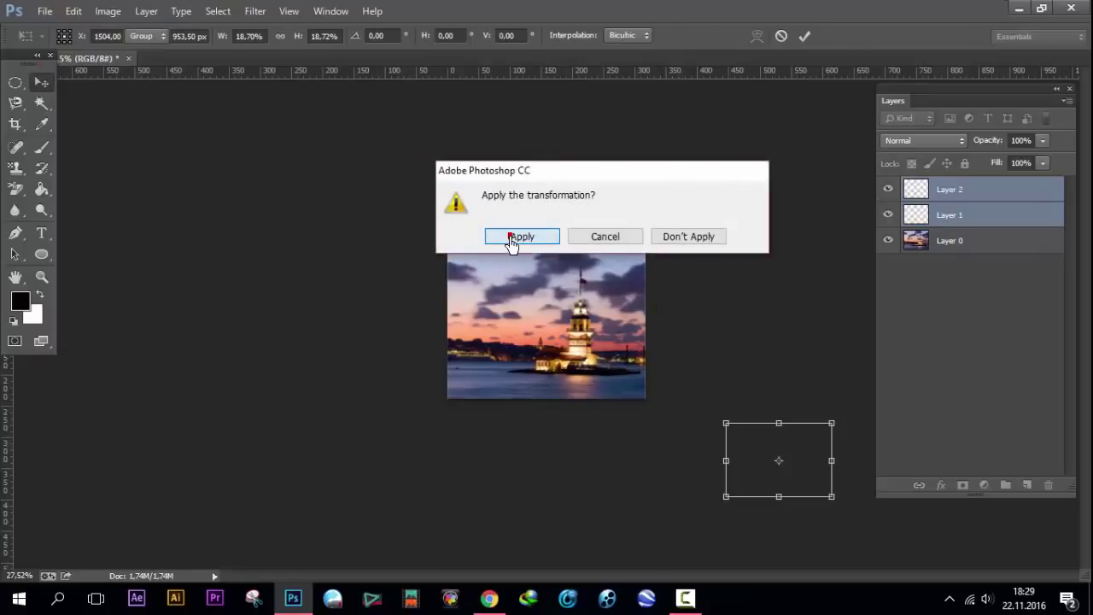
{"action": "mouse_move", "coordinate": [761, 469]}
{"action": "left_mouse_down"}
{"action": "mouse_move", "coordinate": [636, 335]}
{"action": "mouse_move", "coordinate": [573, 369]}
{"action": "left_mouse_up"}
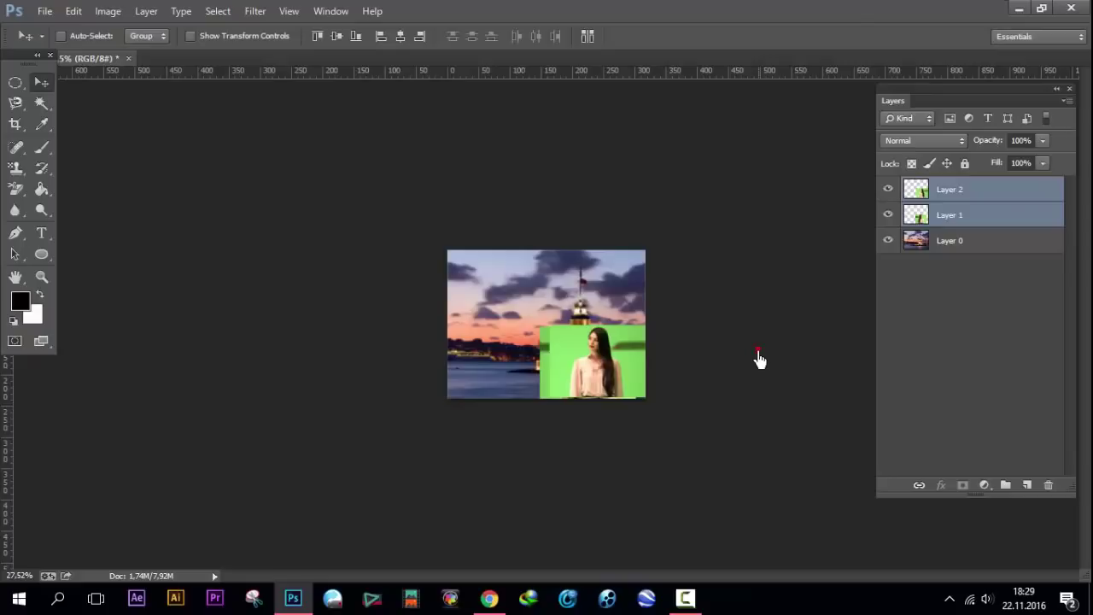
Step: Move Layer 2's woman to the upper-right sky and Layer 1's woman to the upper-left
{"action": "left_click", "coordinate": [950, 218]}
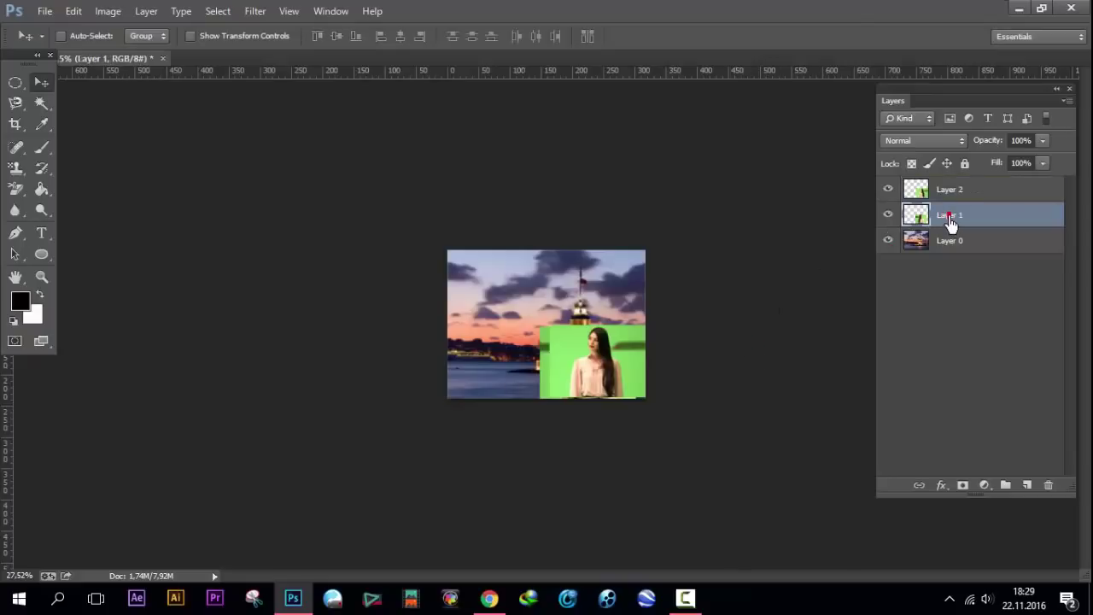
{"action": "left_click", "coordinate": [960, 193]}
{"action": "scroll", "coordinate": [683, 302], "scroll_direction": "up", "scroll_amount": 1}
{"action": "scroll", "coordinate": [683, 303], "scroll_direction": "up", "scroll_amount": 1}
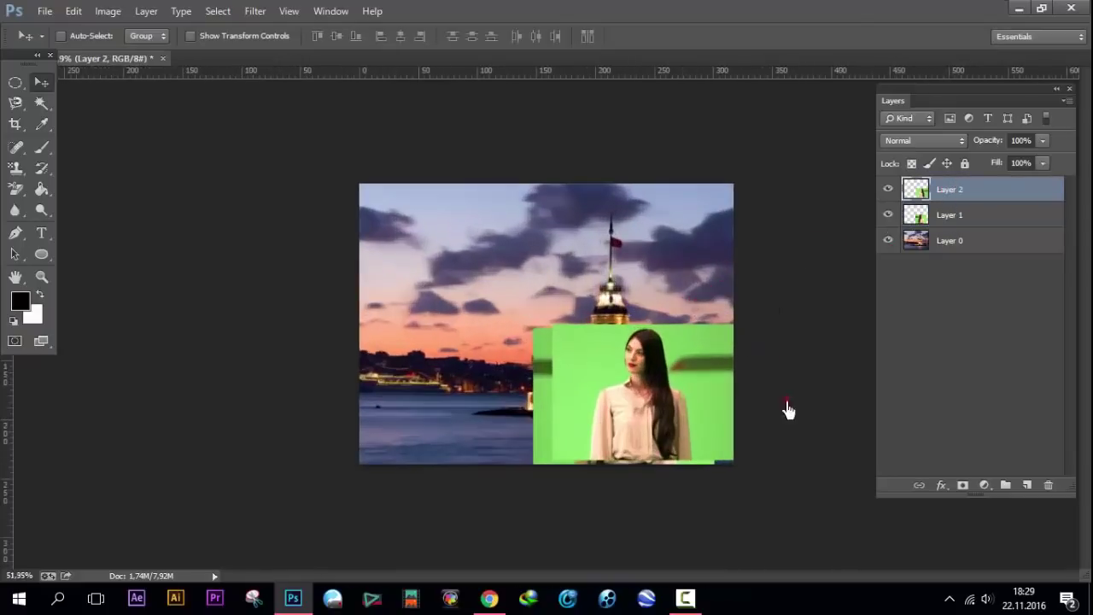
{"action": "scroll", "coordinate": [781, 368], "scroll_direction": "up", "scroll_amount": 1}
{"action": "scroll", "coordinate": [783, 376], "scroll_direction": "up", "scroll_amount": 1}
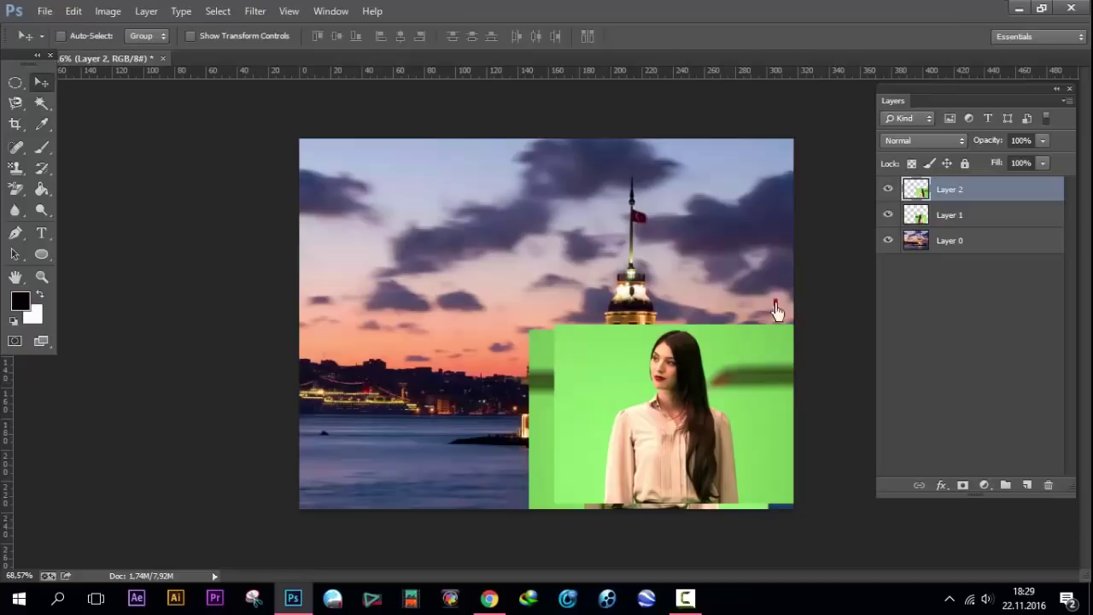
{"action": "left_click", "coordinate": [955, 215]}
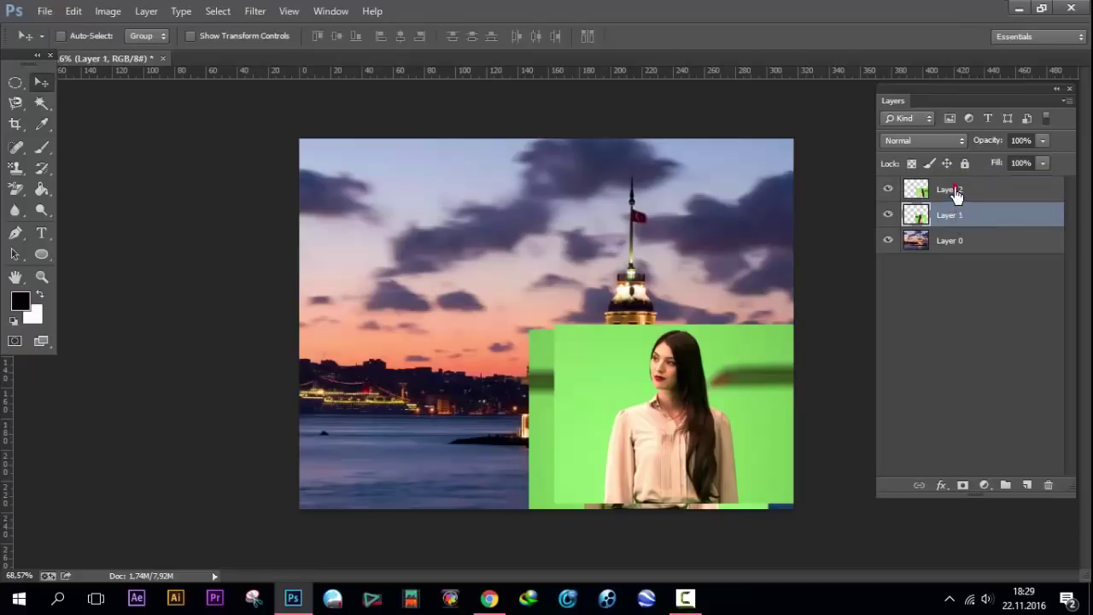
{"action": "left_click", "coordinate": [952, 191]}
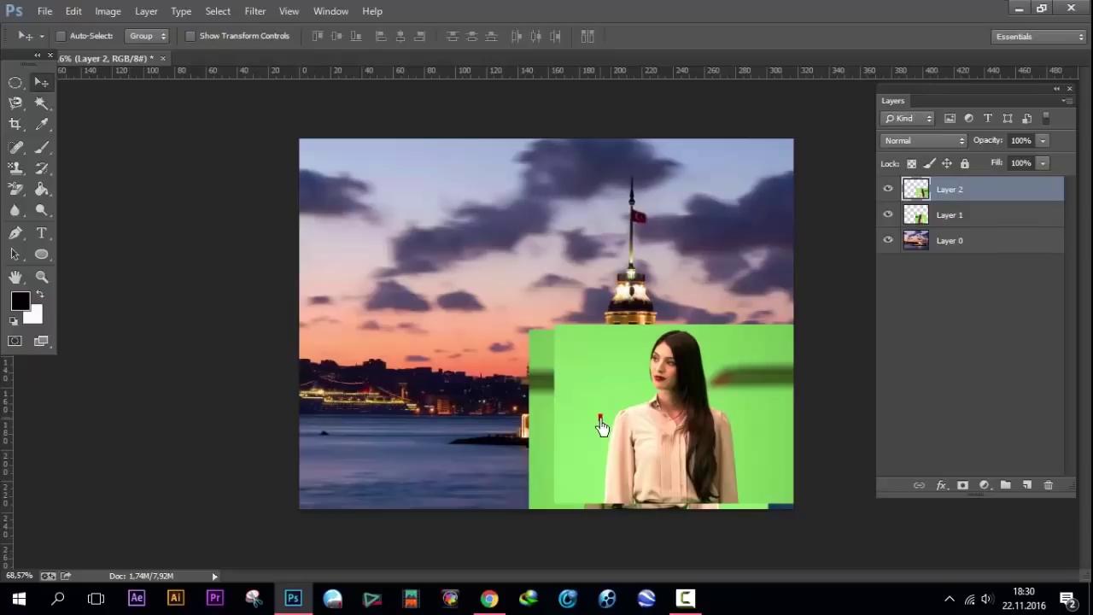
{"action": "left_click_drag", "start_coordinate": [721, 430], "coordinate": [760, 248]}
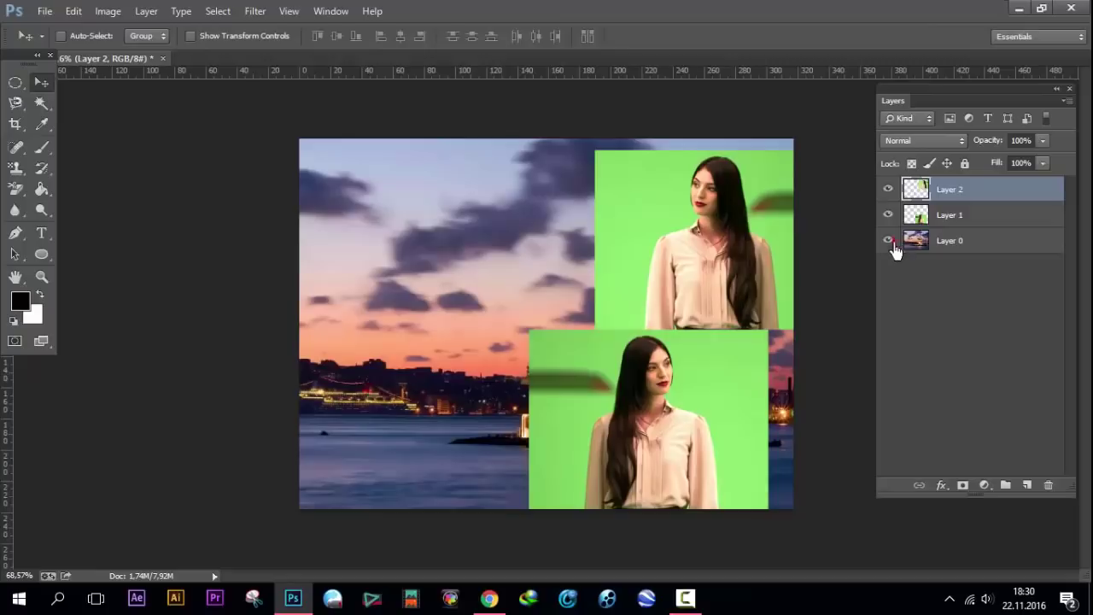
{"action": "left_click", "coordinate": [969, 216]}
{"action": "left_click_drag", "start_coordinate": [715, 428], "coordinate": [468, 249]}
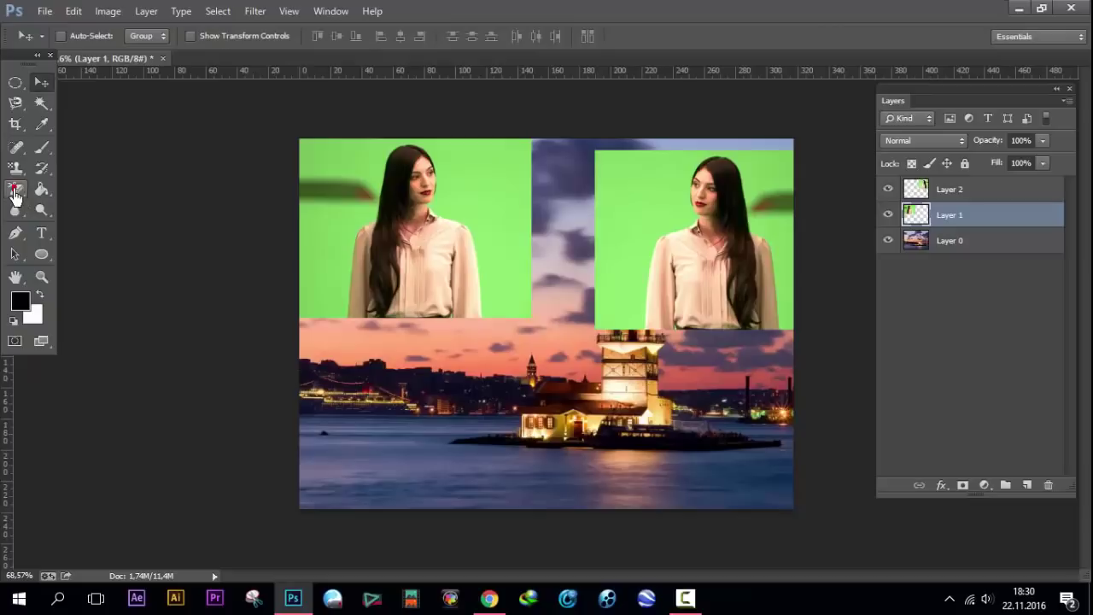
Step: Erase Layer 1's green backdrop around the left woman with the Magic Eraser Tool
{"action": "left_click", "coordinate": [15, 188]}
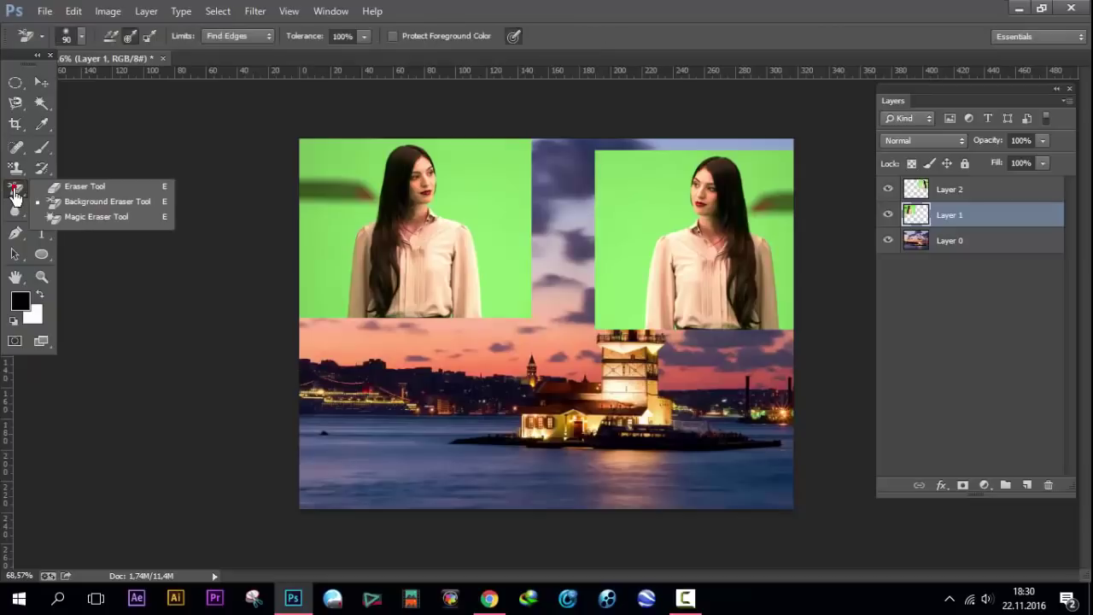
{"action": "left_click", "coordinate": [76, 224]}
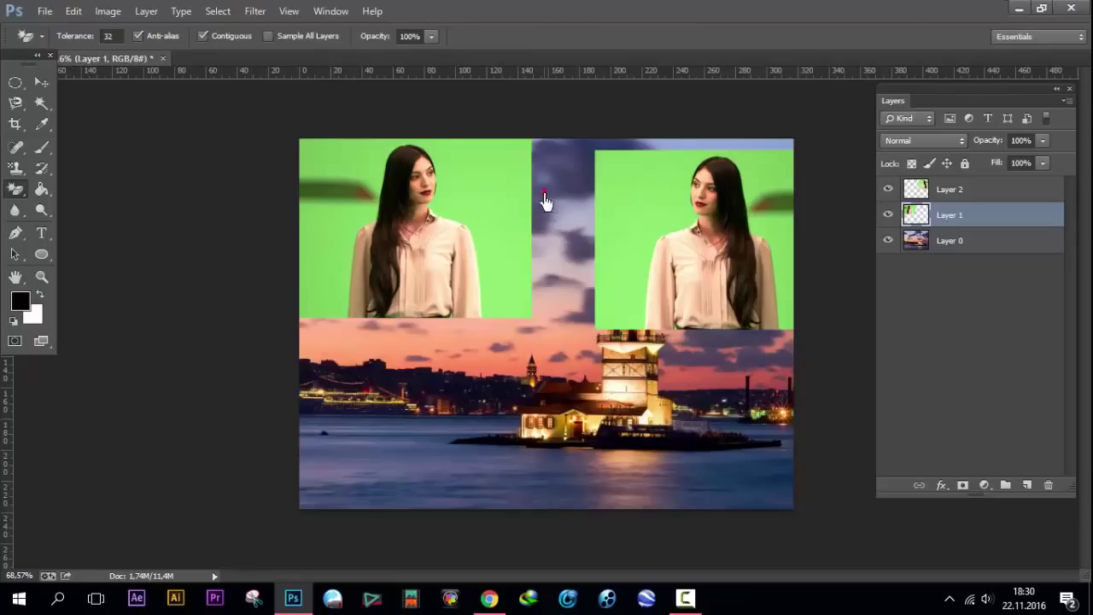
{"action": "left_click", "coordinate": [504, 248]}
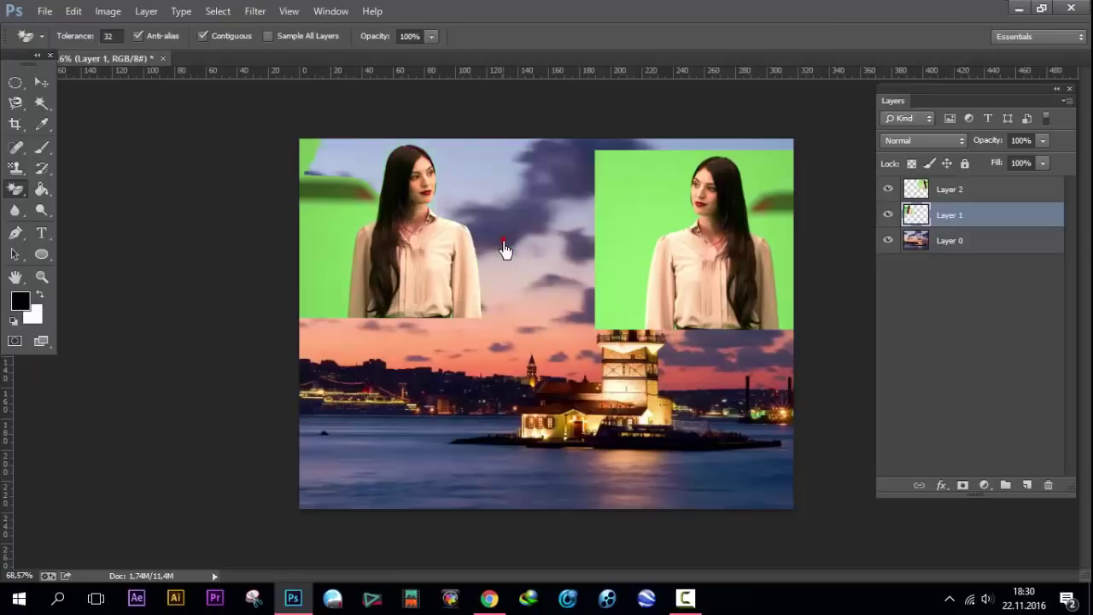
{"action": "scroll", "coordinate": [373, 214], "scroll_direction": "up", "scroll_amount": 1}
{"action": "scroll", "coordinate": [276, 202], "scroll_direction": "up", "scroll_amount": 1}
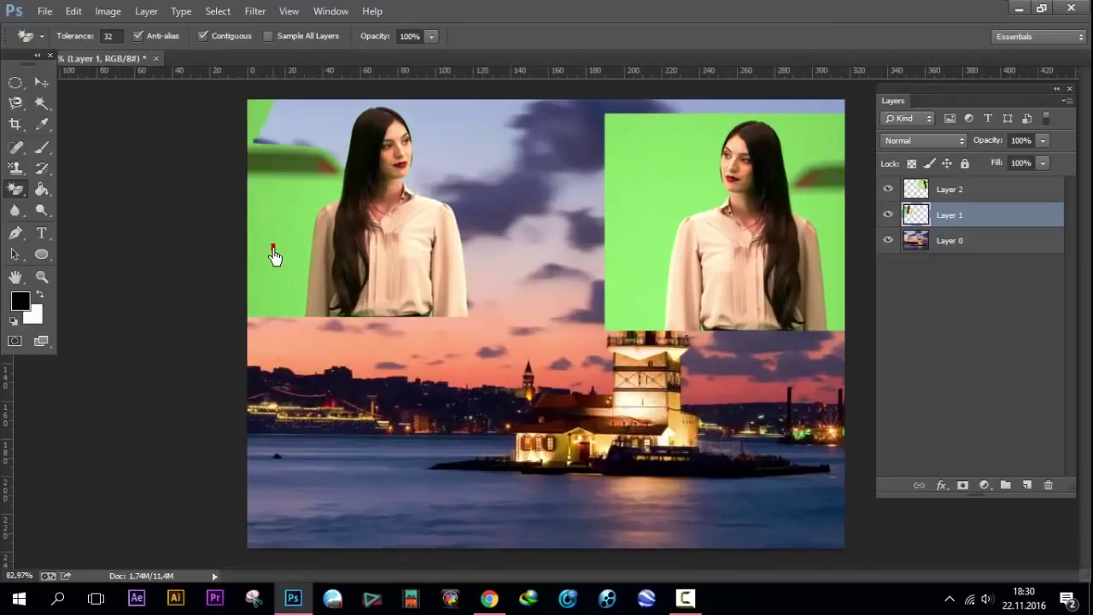
{"action": "left_click", "coordinate": [273, 253]}
{"action": "left_click", "coordinate": [270, 177]}
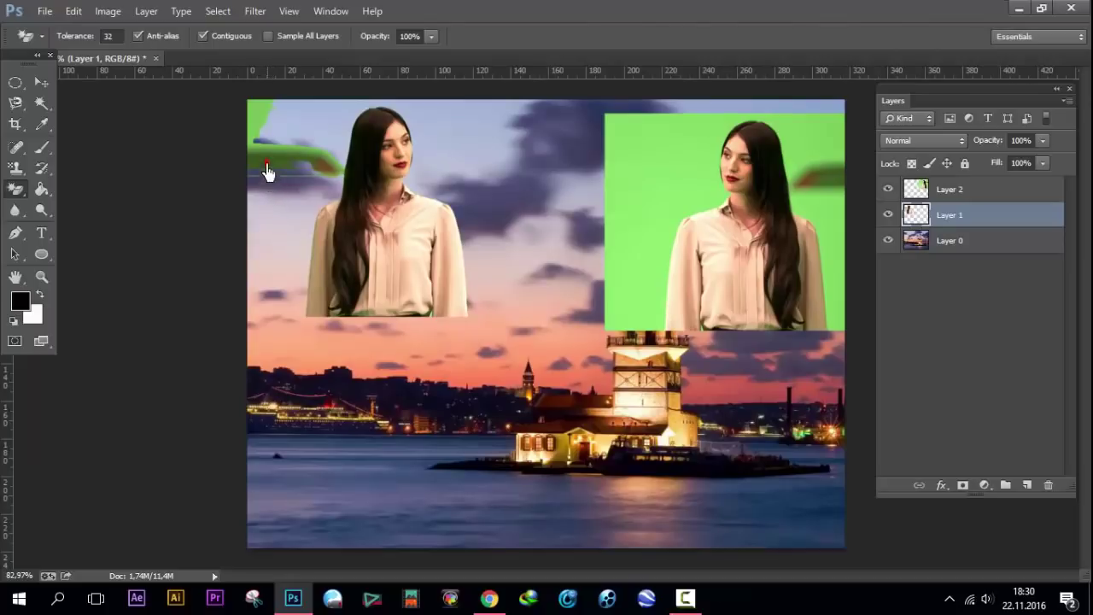
{"action": "left_click", "coordinate": [266, 164]}
{"action": "left_click", "coordinate": [261, 152]}
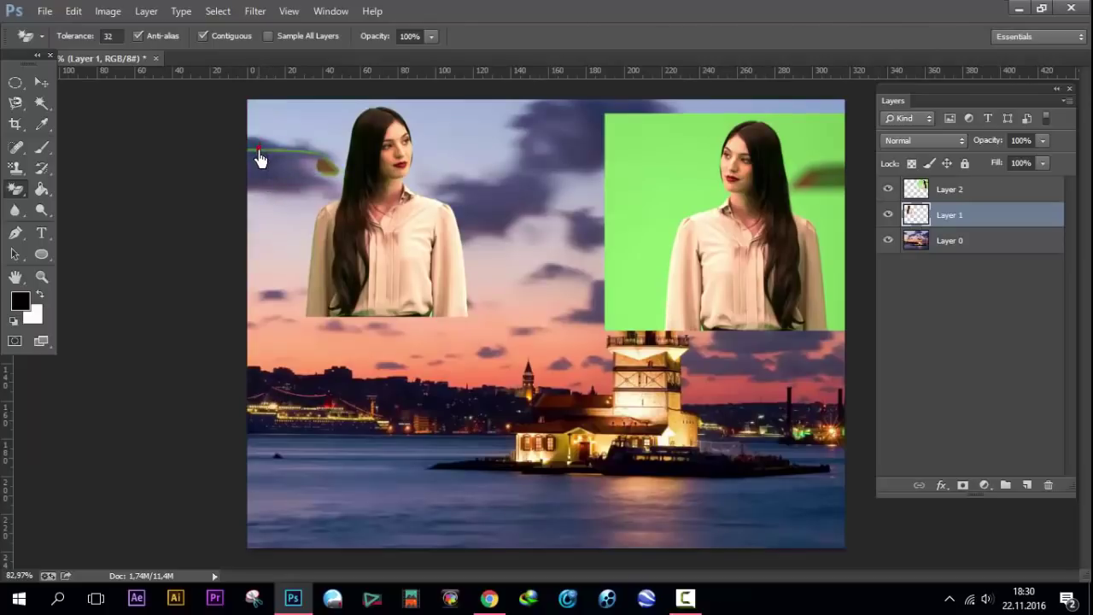
{"action": "left_click", "coordinate": [260, 154]}
{"action": "left_click", "coordinate": [325, 171]}
Step: Move the left woman to the lower-left foreground and enlarge her to about 124.6%
{"action": "left_click", "coordinate": [34, 84]}
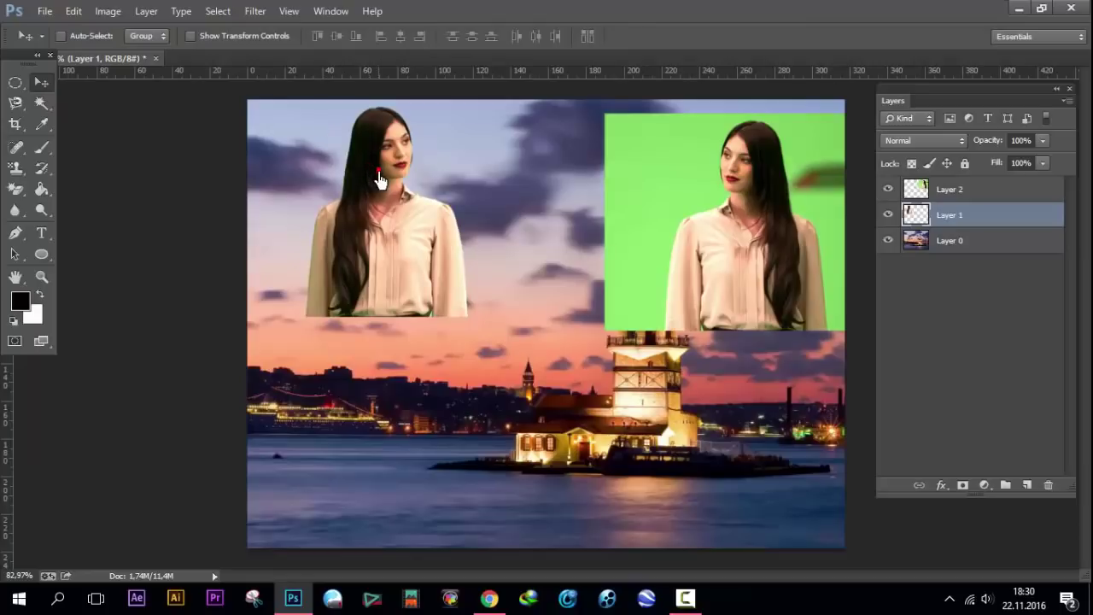
{"action": "left_click_drag", "start_coordinate": [379, 182], "coordinate": [340, 278]}
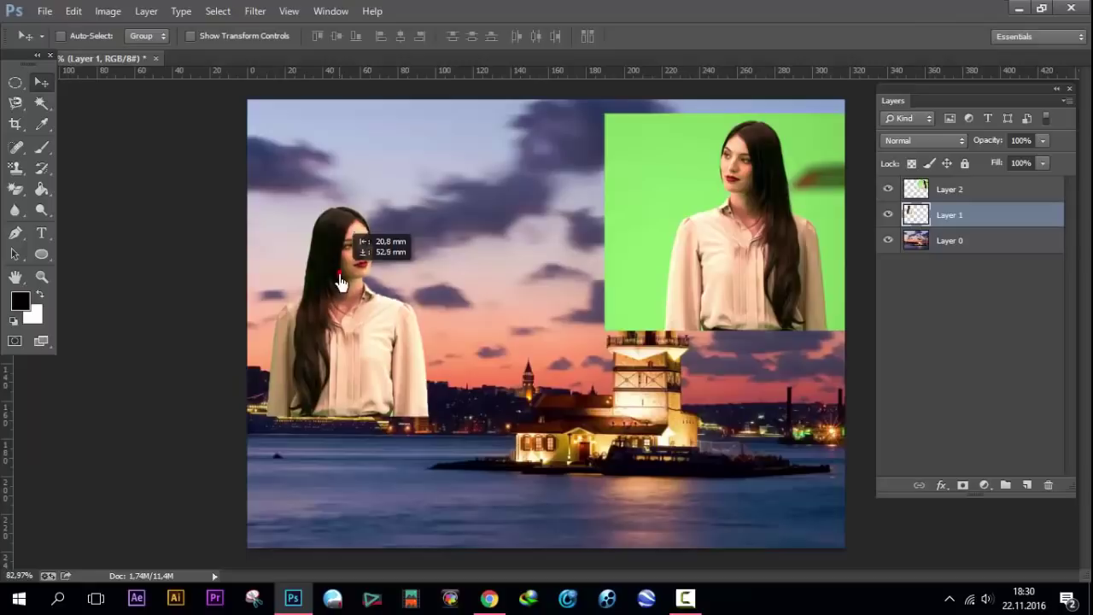
{"action": "left_click_drag", "start_coordinate": [340, 279], "coordinate": [318, 413]}
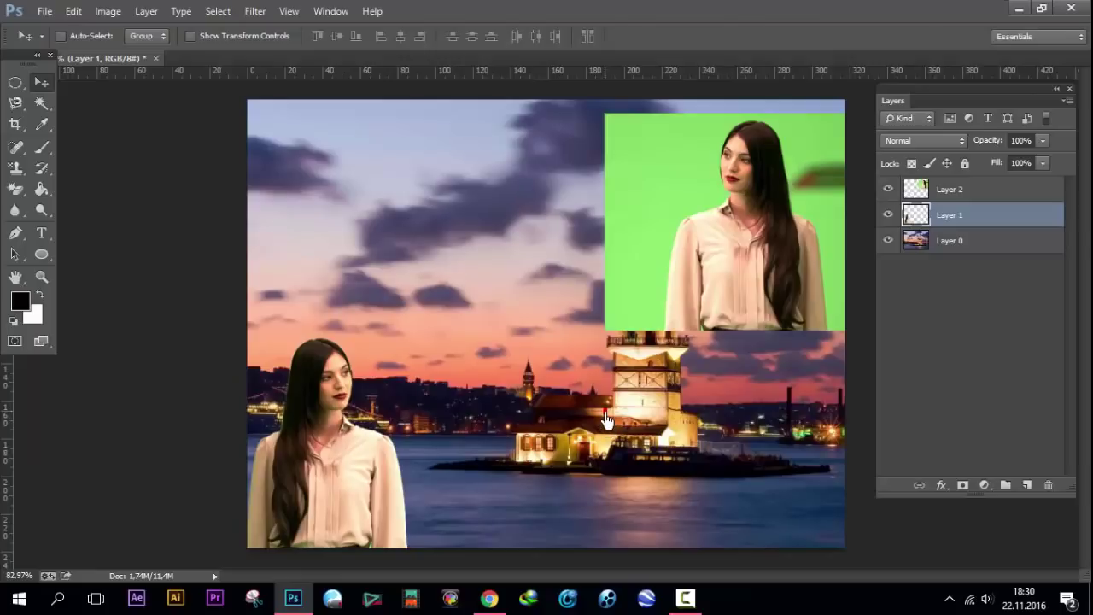
{"action": "key", "text": "ctrl+t"}
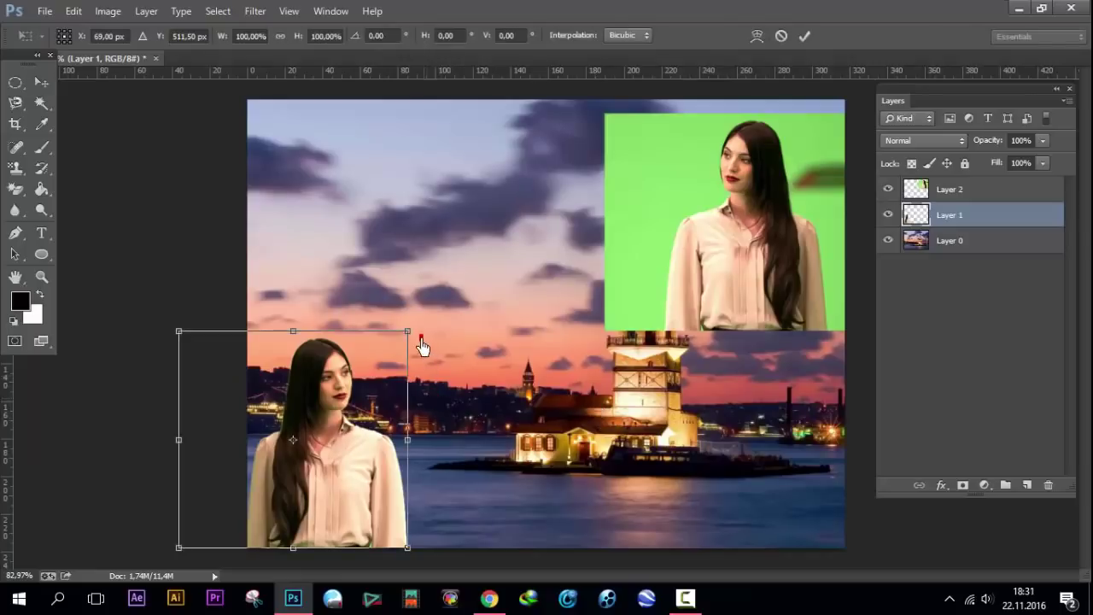
{"action": "mouse_move", "coordinate": [407, 331]}
{"action": "left_mouse_down"}
{"action": "mouse_move", "coordinate": [470, 295]}
{"action": "mouse_move", "coordinate": [465, 277]}
{"action": "left_mouse_up"}
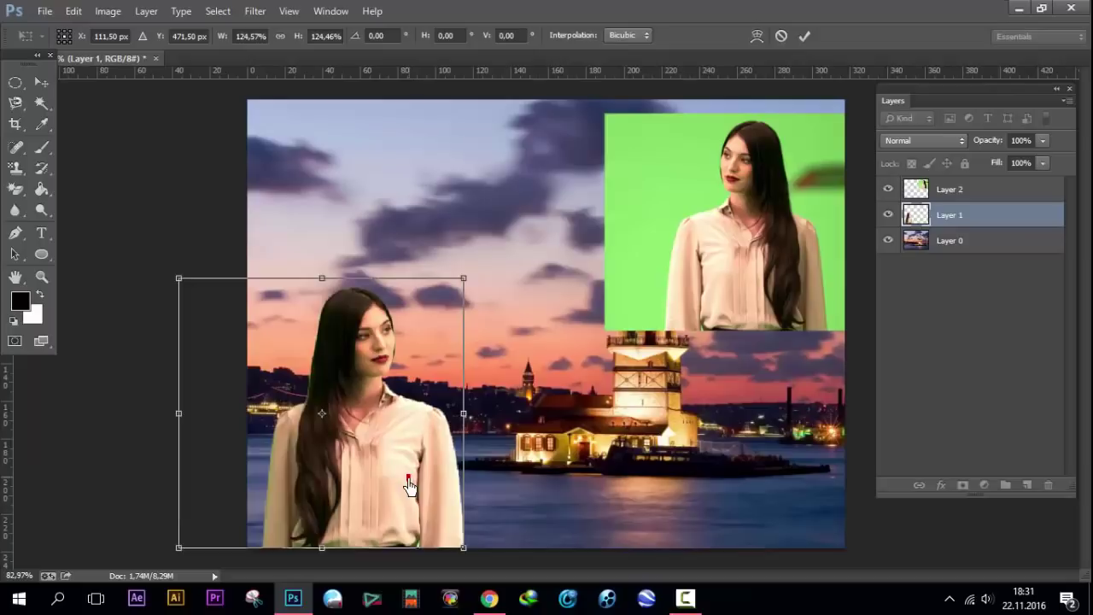
{"action": "left_click_drag", "start_coordinate": [412, 485], "coordinate": [391, 484]}
{"action": "key", "text": "Return"}
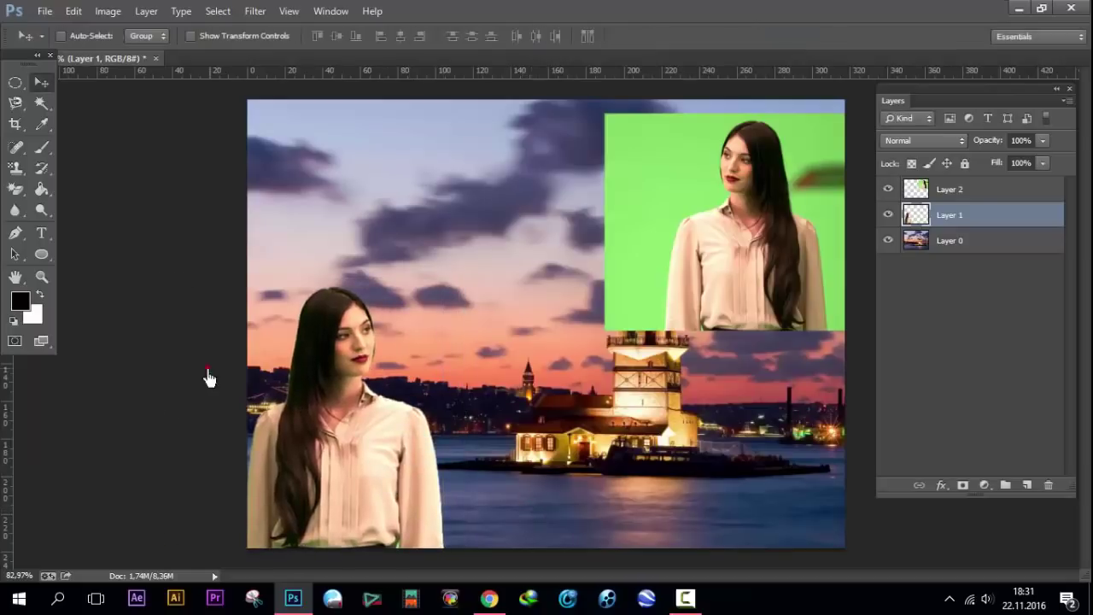
{"action": "left_click", "coordinate": [974, 195]}
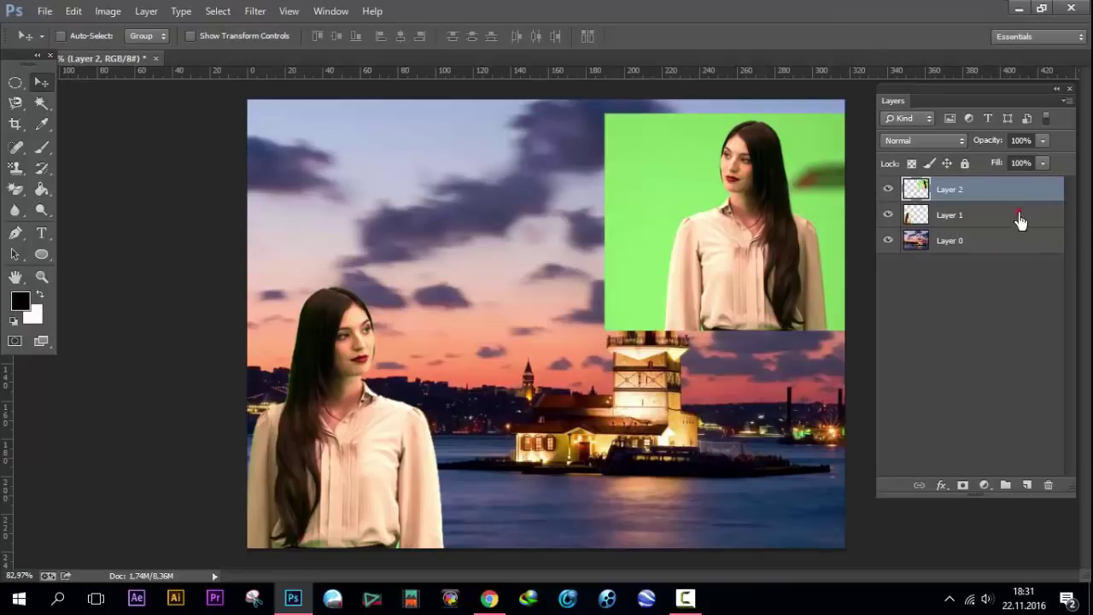
{"action": "left_click", "coordinate": [888, 189]}
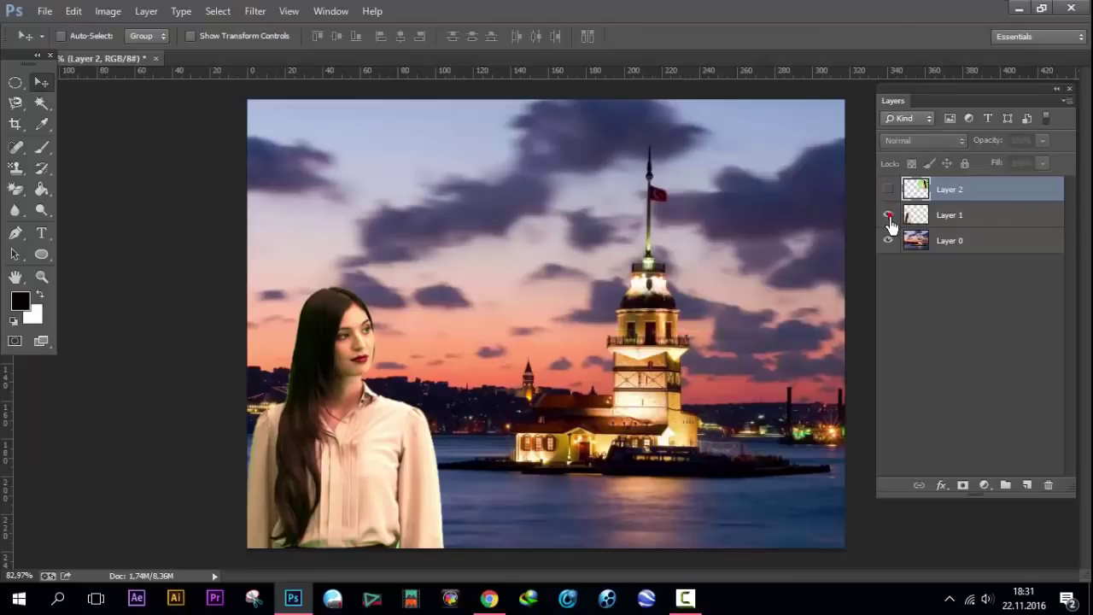
{"action": "left_click", "coordinate": [889, 215]}
{"action": "left_click", "coordinate": [888, 242]}
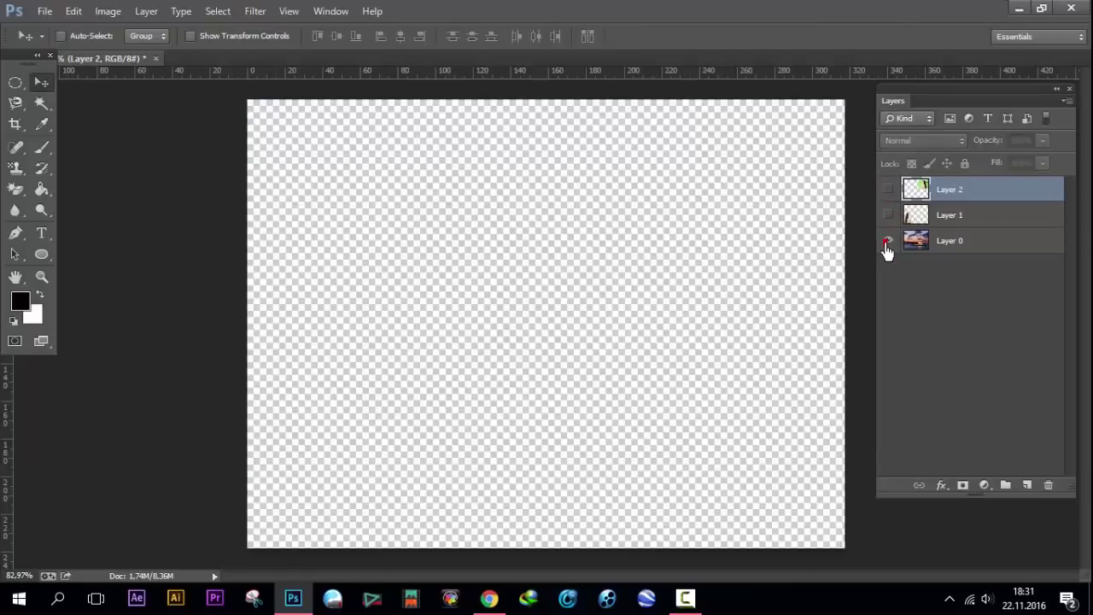
{"action": "left_click", "coordinate": [889, 242]}
{"action": "left_click", "coordinate": [889, 214]}
{"action": "left_click", "coordinate": [888, 189]}
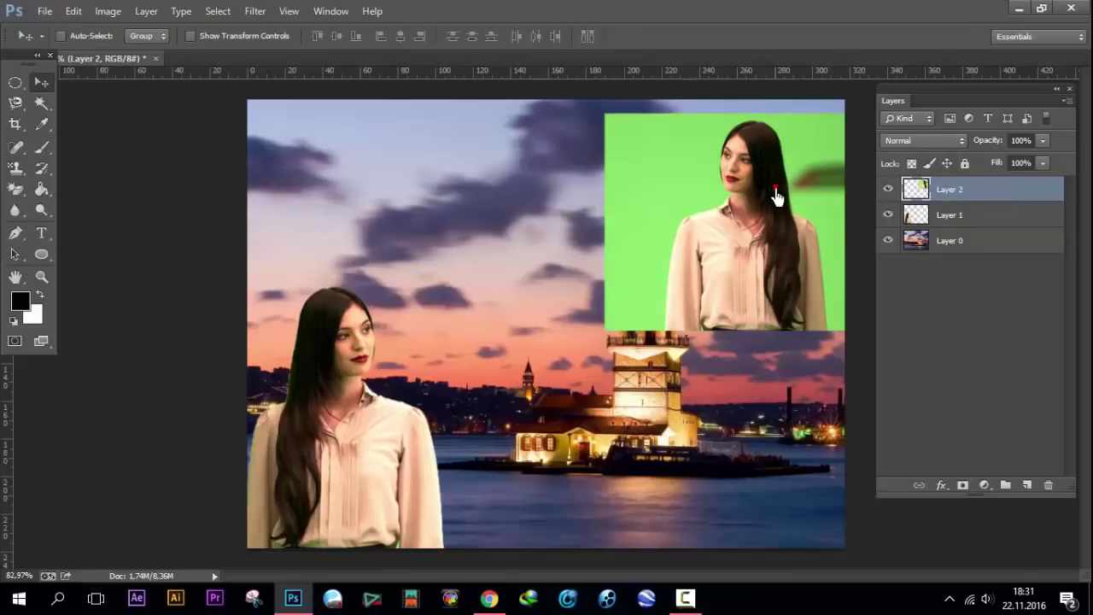
Step: Drag Layer 2's green-screen portrait slightly left and show the layer picker menu
{"action": "mouse_move", "coordinate": [784, 196]}
{"action": "left_mouse_down"}
{"action": "mouse_move", "coordinate": [699, 210]}
{"action": "mouse_move", "coordinate": [726, 199]}
{"action": "left_mouse_up"}
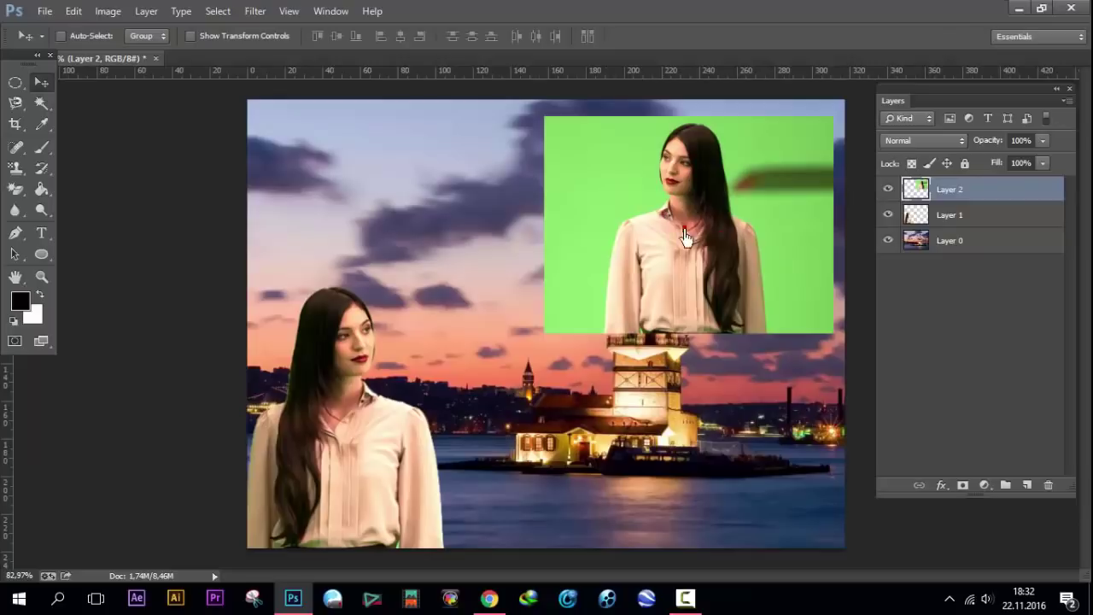
{"action": "right_click", "coordinate": [639, 199]}
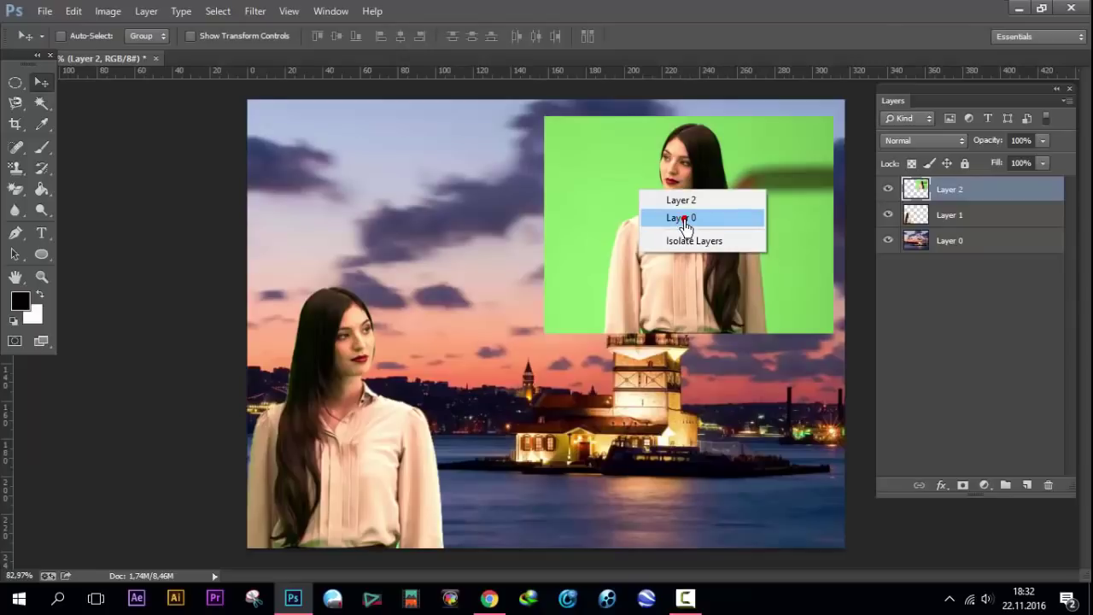
{"action": "left_click", "coordinate": [684, 218]}
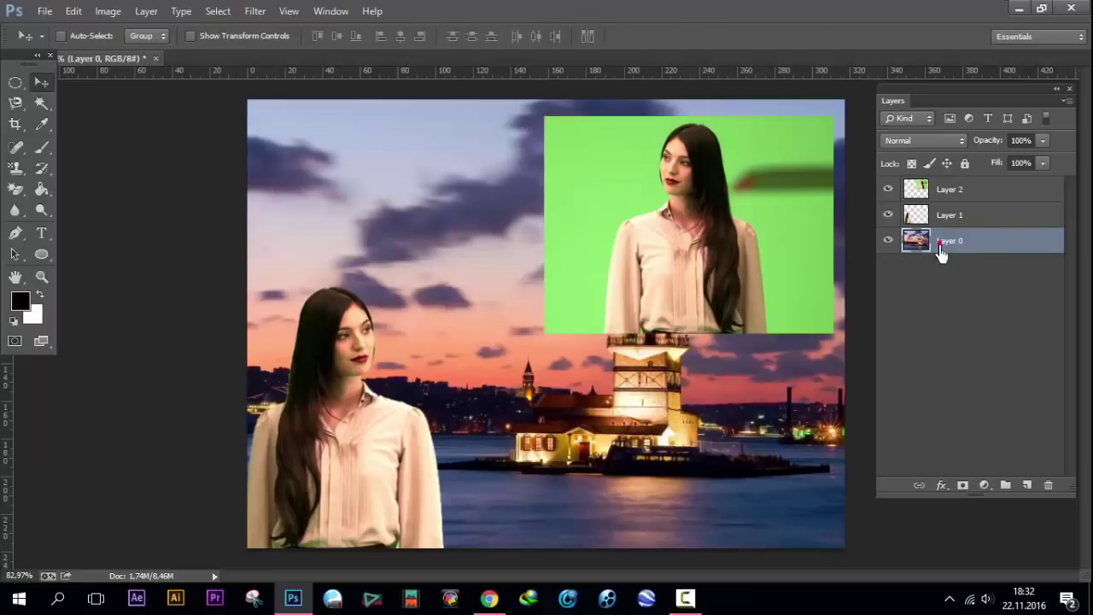
{"action": "right_click", "coordinate": [716, 237]}
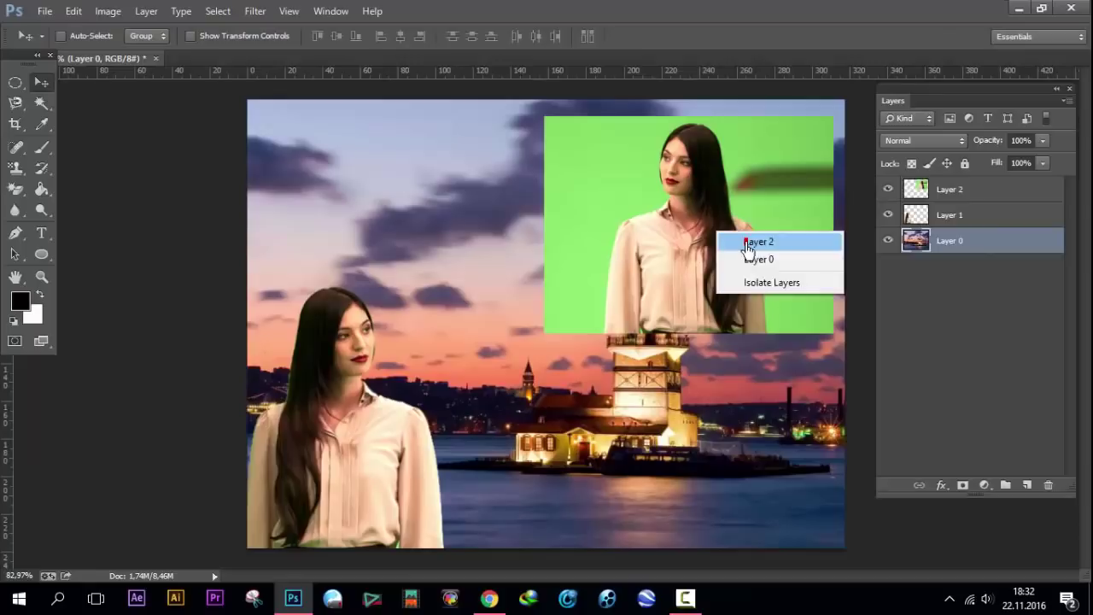
{"action": "left_click", "coordinate": [747, 243]}
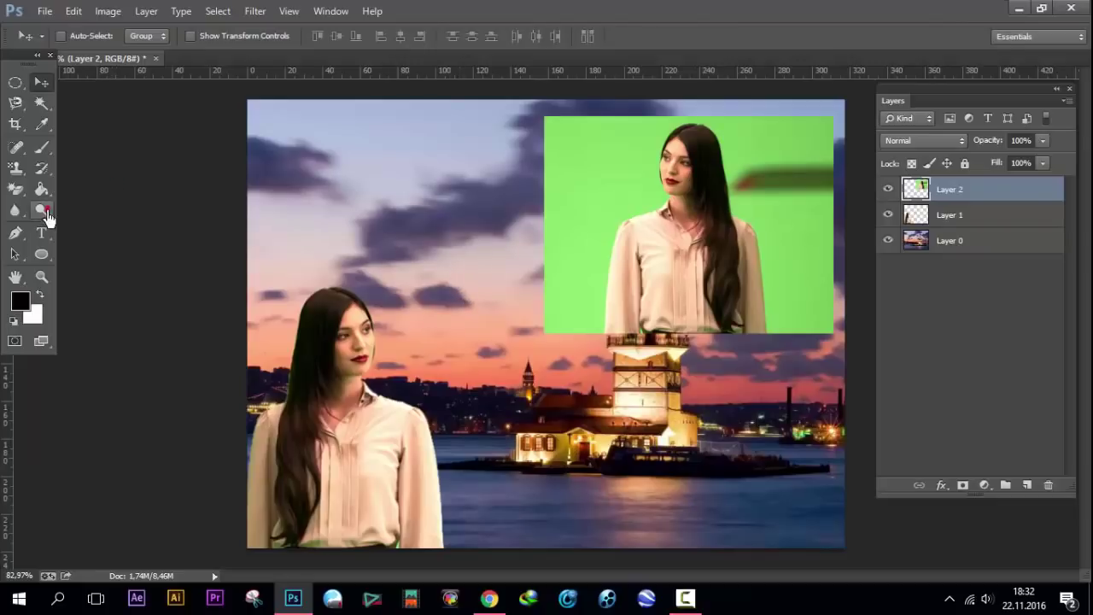
Step: Magic-erase the green backdrop and stray specks around the upper-right woman on Layer 2
{"action": "left_click", "coordinate": [15, 189]}
{"action": "left_click", "coordinate": [99, 221]}
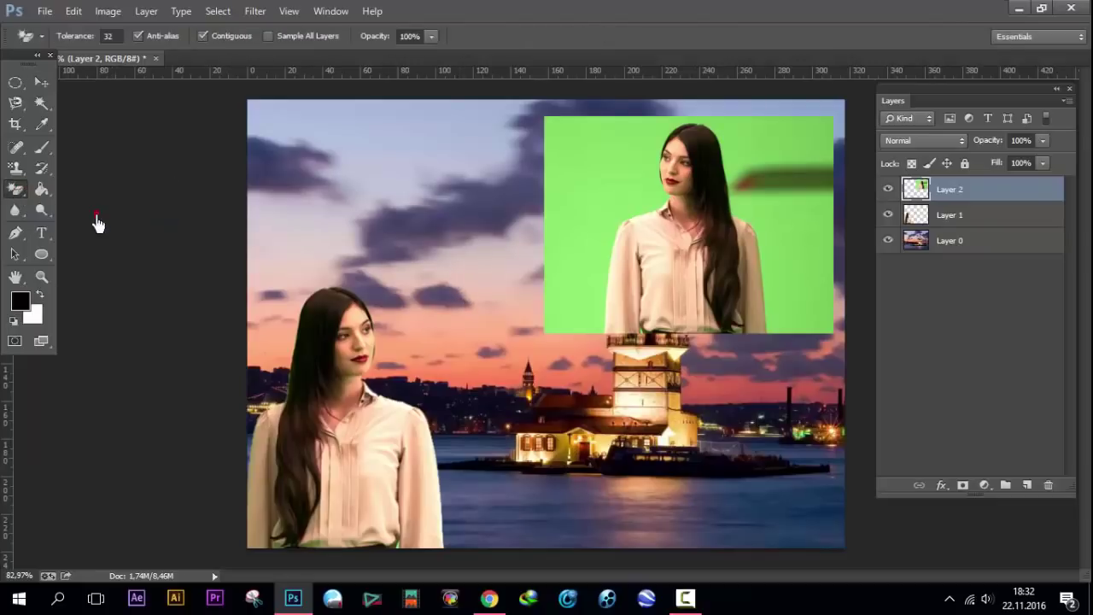
{"action": "left_click", "coordinate": [604, 167]}
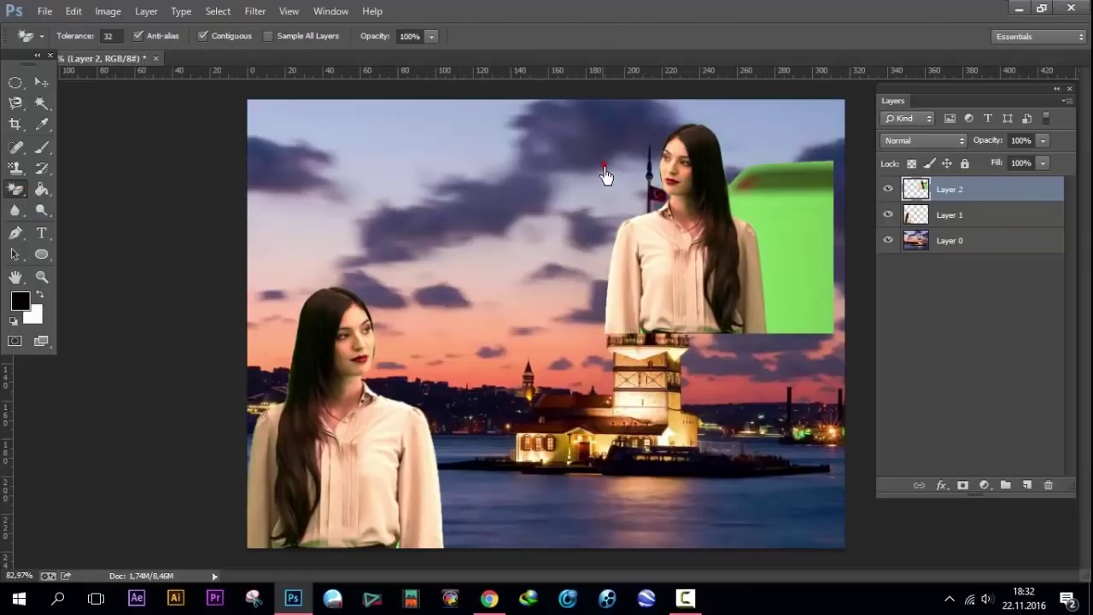
{"action": "left_click", "coordinate": [794, 260]}
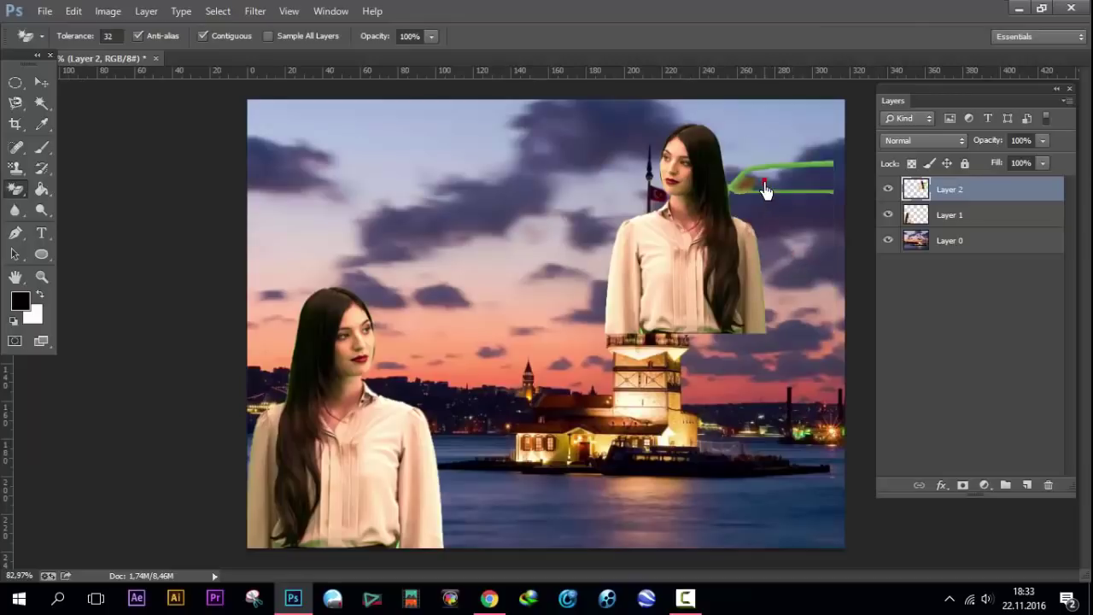
{"action": "left_click", "coordinate": [732, 193]}
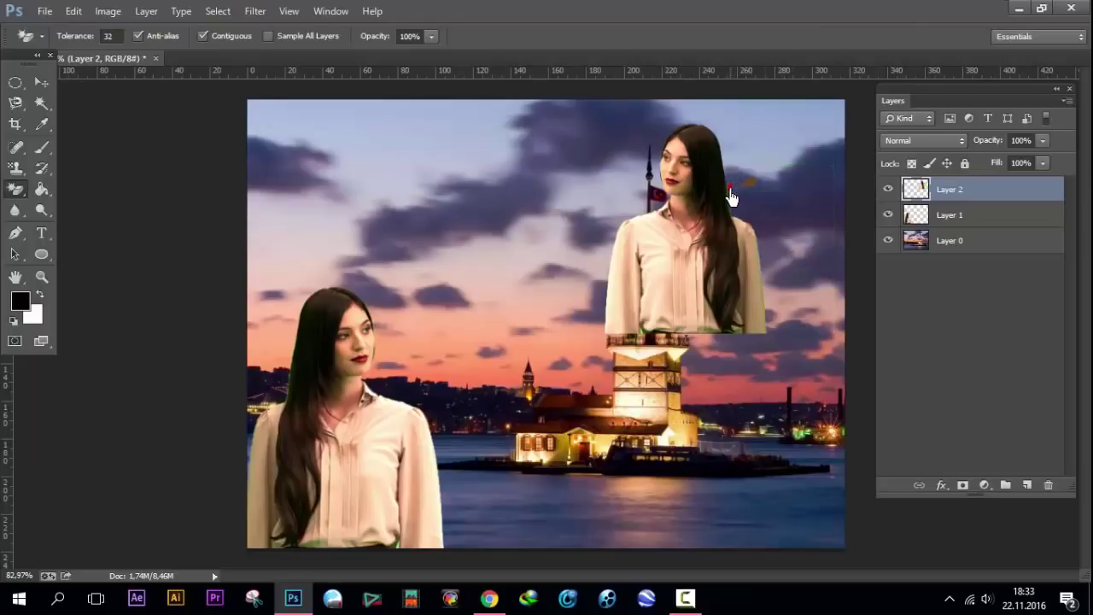
{"action": "left_click", "coordinate": [748, 183]}
Step: Switch to the standard Eraser Tool and zoom in to inspect the woman's edges
{"action": "right_click", "coordinate": [17, 188]}
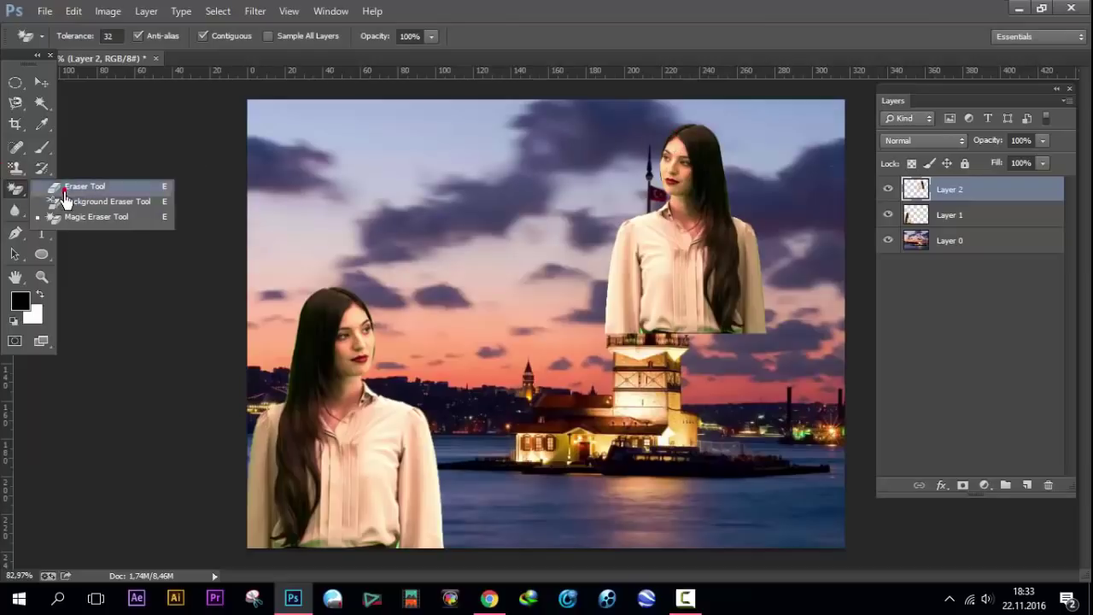
{"action": "left_click", "coordinate": [78, 186]}
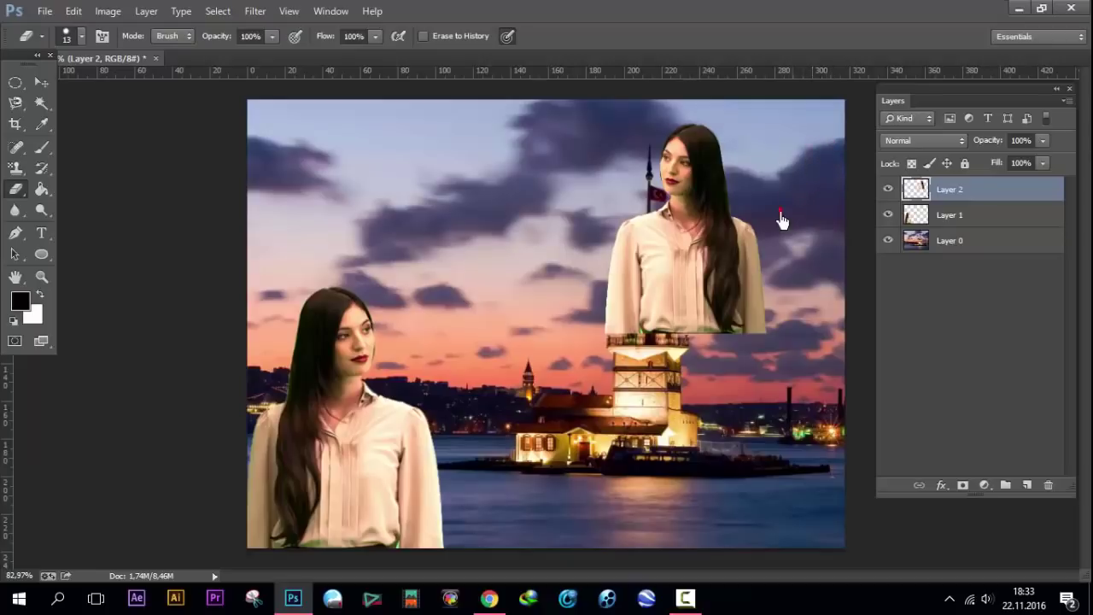
{"action": "scroll", "coordinate": [742, 215], "scroll_direction": "up", "scroll_amount": 1}
{"action": "scroll", "coordinate": [747, 223], "scroll_direction": "up", "scroll_amount": 2}
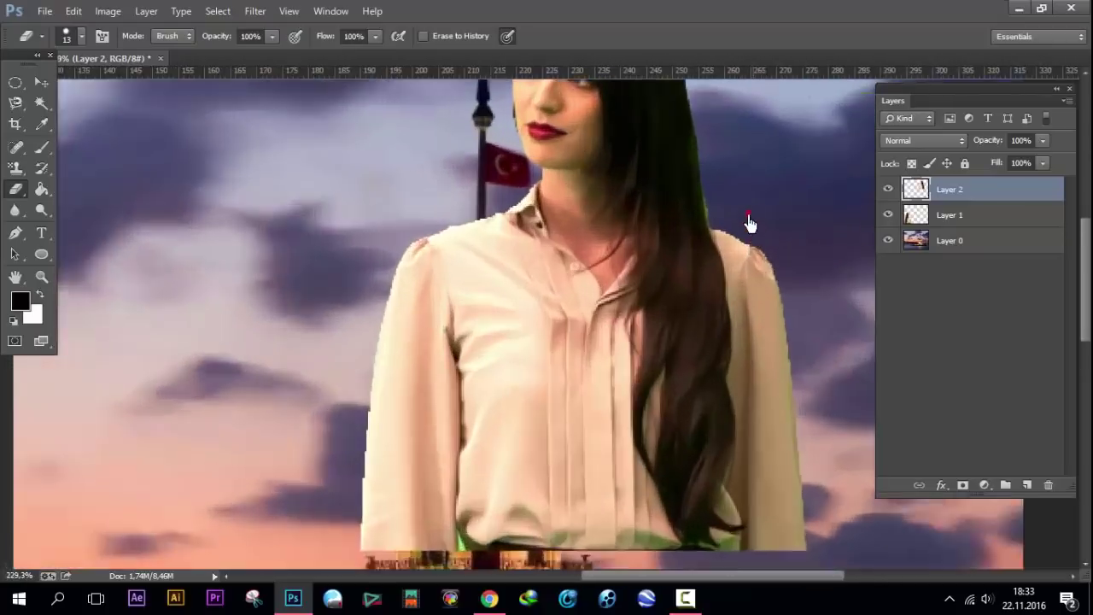
{"action": "scroll", "coordinate": [726, 209], "scroll_direction": "up", "scroll_amount": 1}
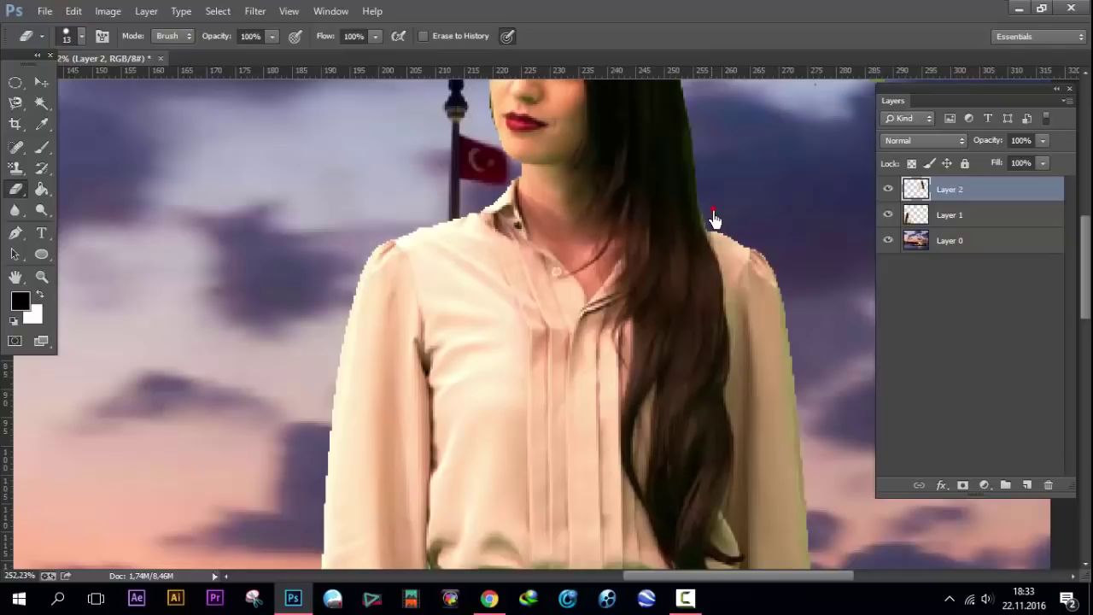
{"action": "scroll", "coordinate": [794, 211], "scroll_direction": "down", "scroll_amount": 2}
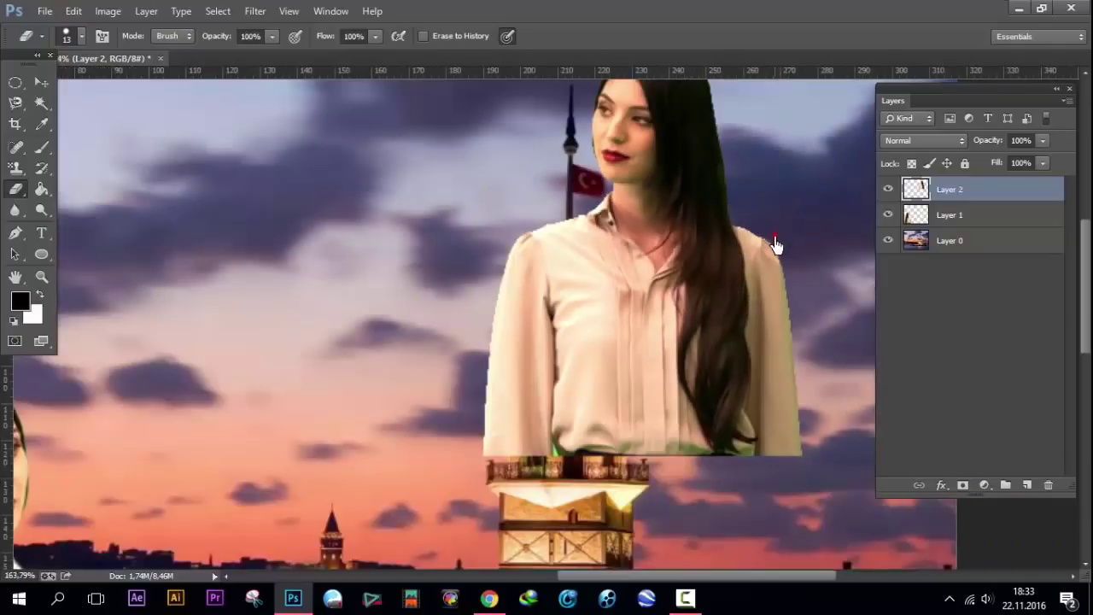
{"action": "scroll", "coordinate": [777, 239], "scroll_direction": "down", "scroll_amount": 1}
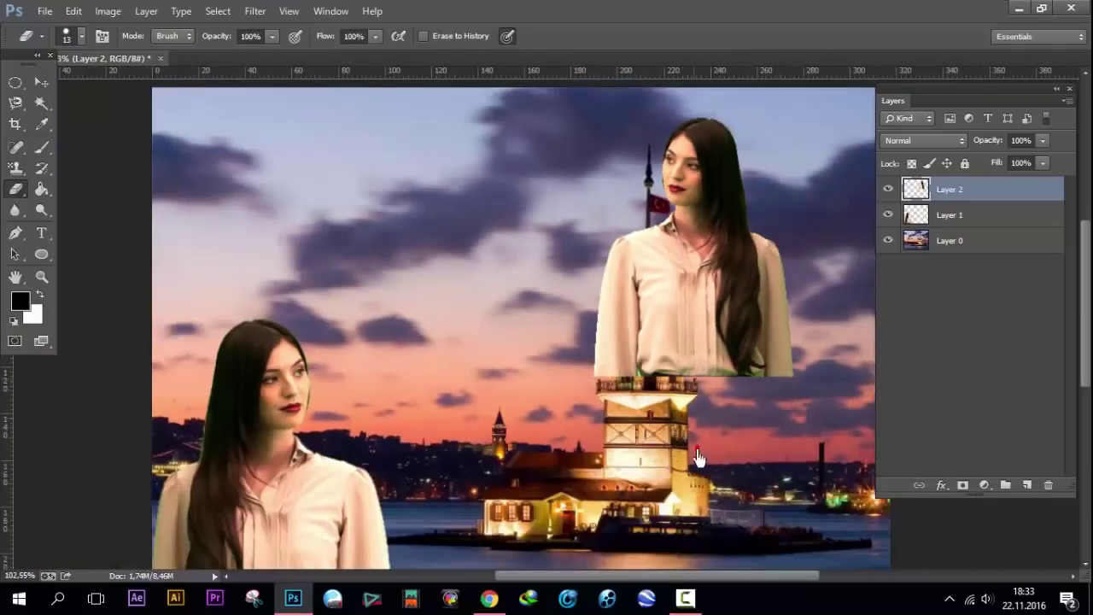
{"action": "left_click_drag", "start_coordinate": [588, 581], "coordinate": [609, 581]}
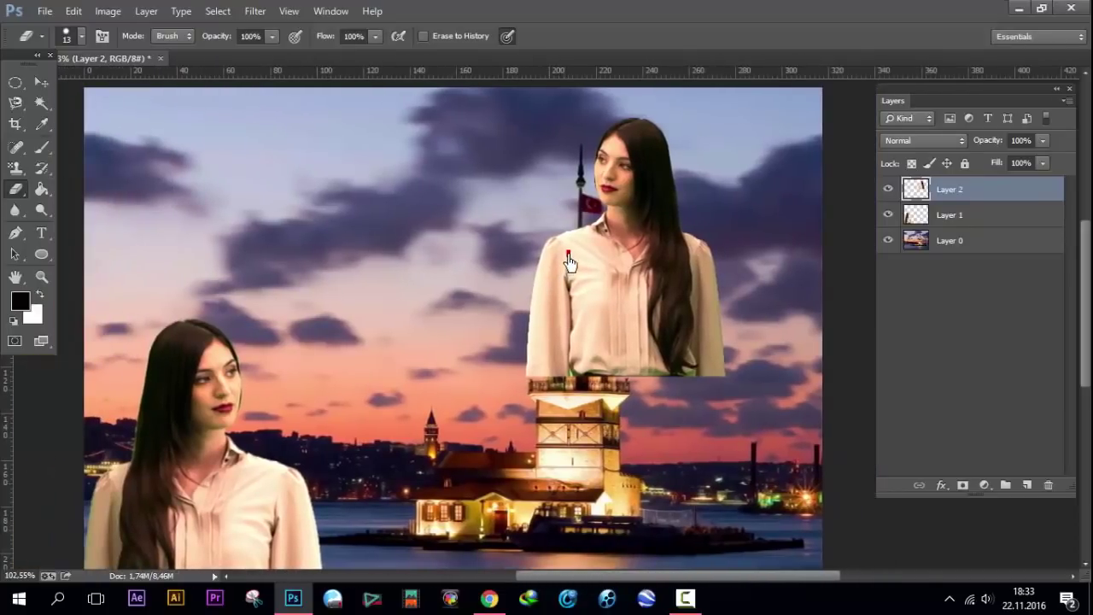
{"action": "scroll", "coordinate": [569, 254], "scroll_direction": "up", "scroll_amount": 1}
{"action": "scroll", "coordinate": [807, 175], "scroll_direction": "up", "scroll_amount": 1}
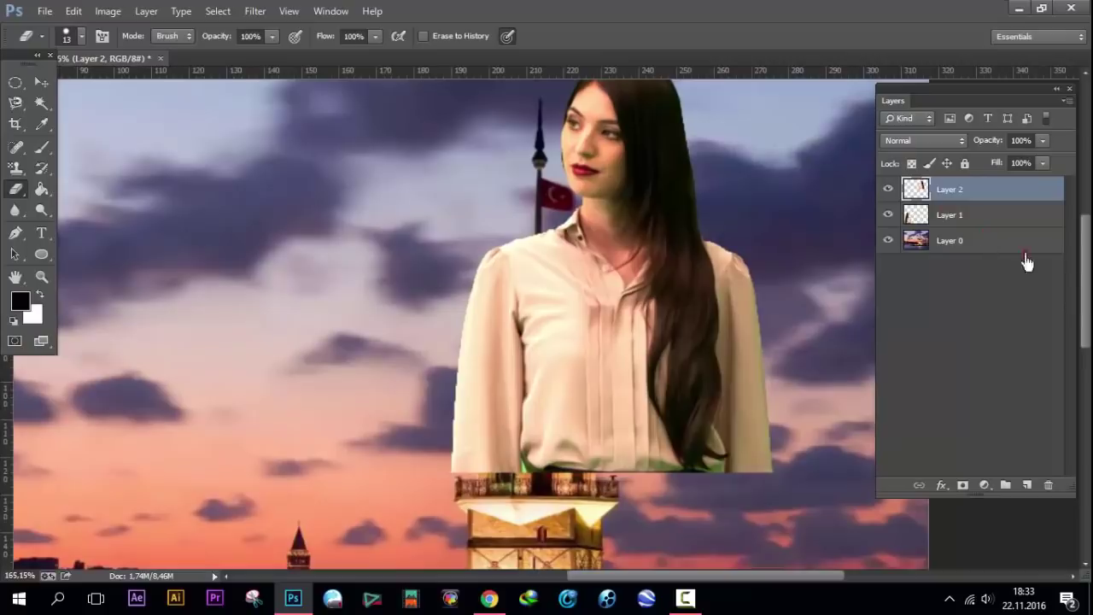
{"action": "left_click_drag", "start_coordinate": [1085, 291], "coordinate": [1086, 246]}
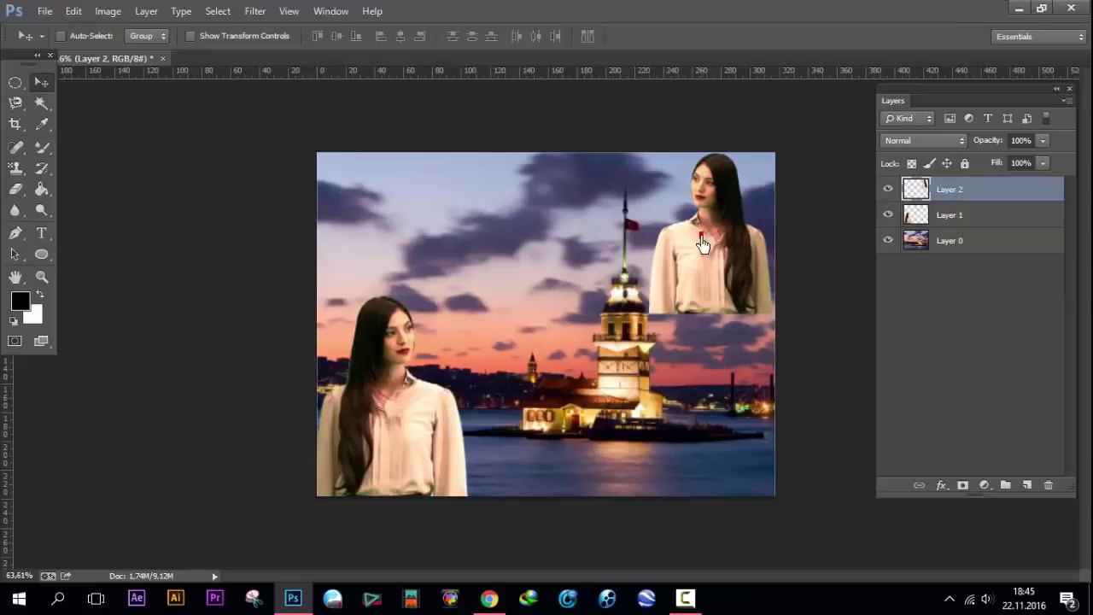
Step: Drag Layer 2's woman left over the tower's flagpole, then zoom in on her
{"action": "mouse_move", "coordinate": [726, 240]}
{"action": "left_mouse_down"}
{"action": "mouse_move", "coordinate": [626, 340]}
{"action": "mouse_move", "coordinate": [655, 302]}
{"action": "left_mouse_up"}
{"action": "scroll", "coordinate": [652, 248], "scroll_direction": "up", "scroll_amount": 3}
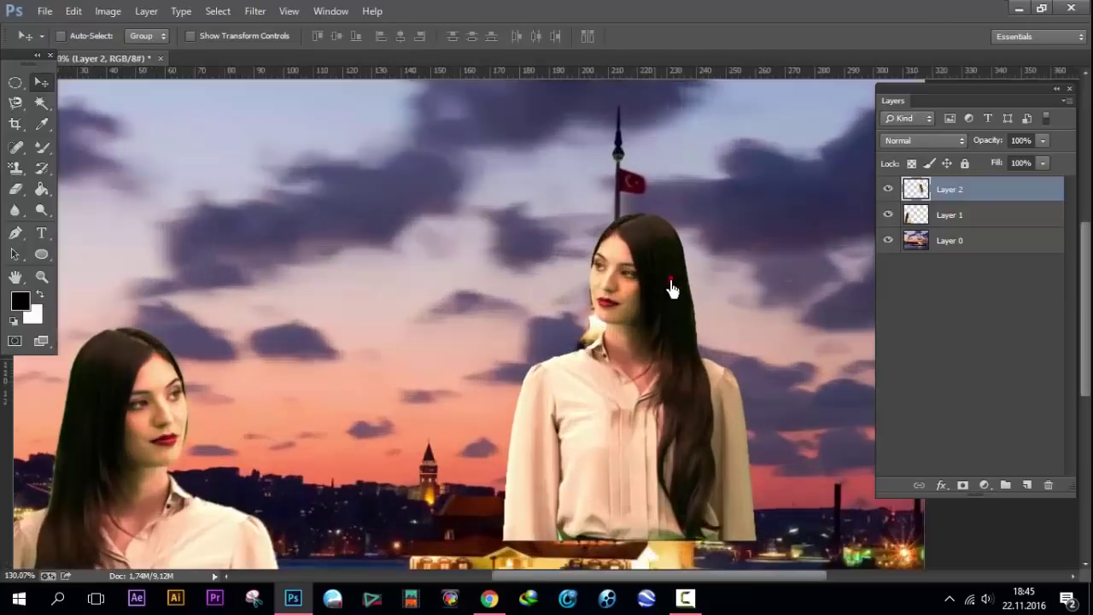
{"action": "scroll", "coordinate": [671, 286], "scroll_direction": "up", "scroll_amount": 2}
{"action": "scroll", "coordinate": [706, 298], "scroll_direction": "up", "scroll_amount": 1}
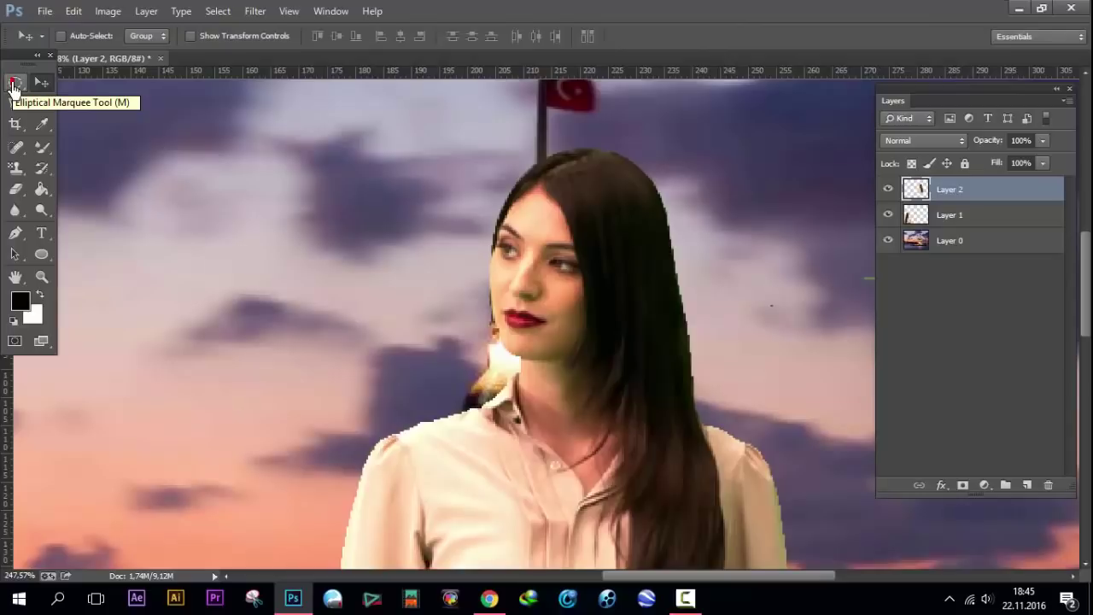
Step: Select the Elliptical Marquee with a 60 px feather and drag an oval around the woman's head
{"action": "left_click", "coordinate": [13, 86]}
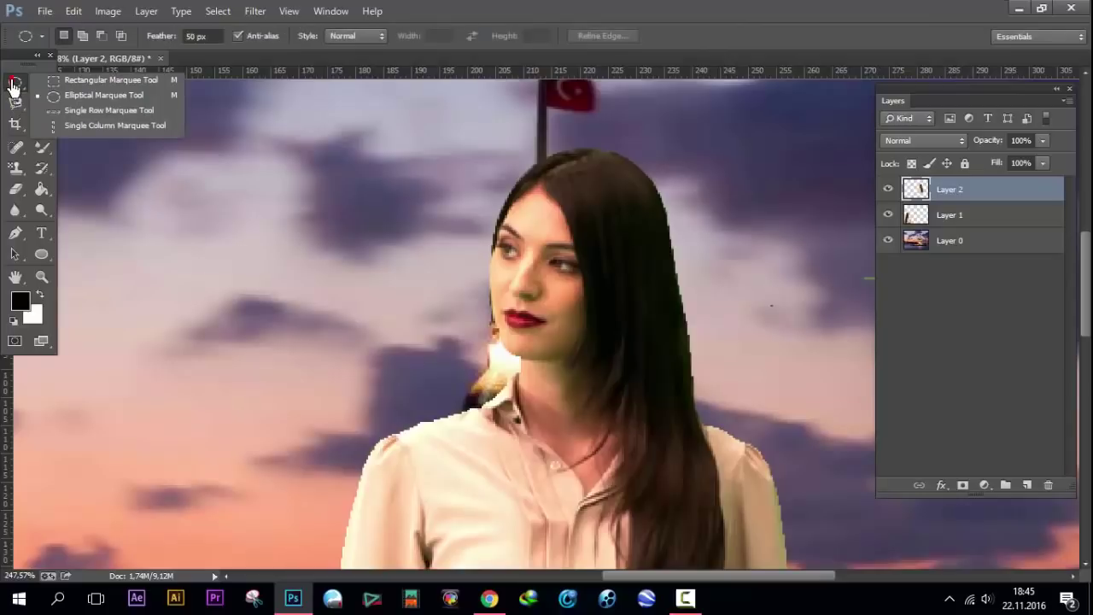
{"action": "left_click", "coordinate": [88, 95]}
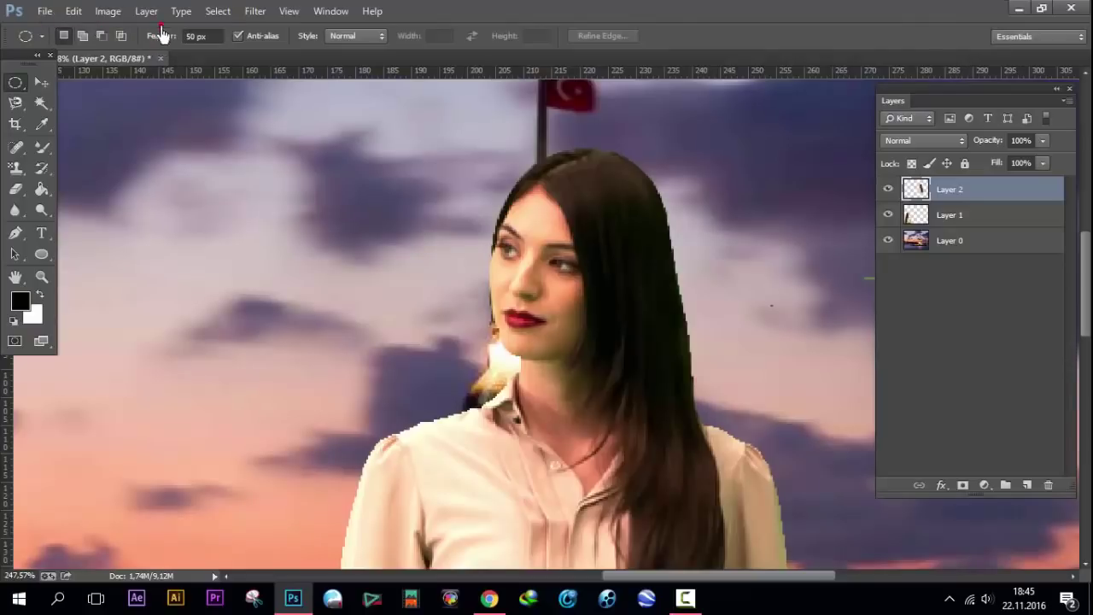
{"action": "left_click", "coordinate": [211, 38]}
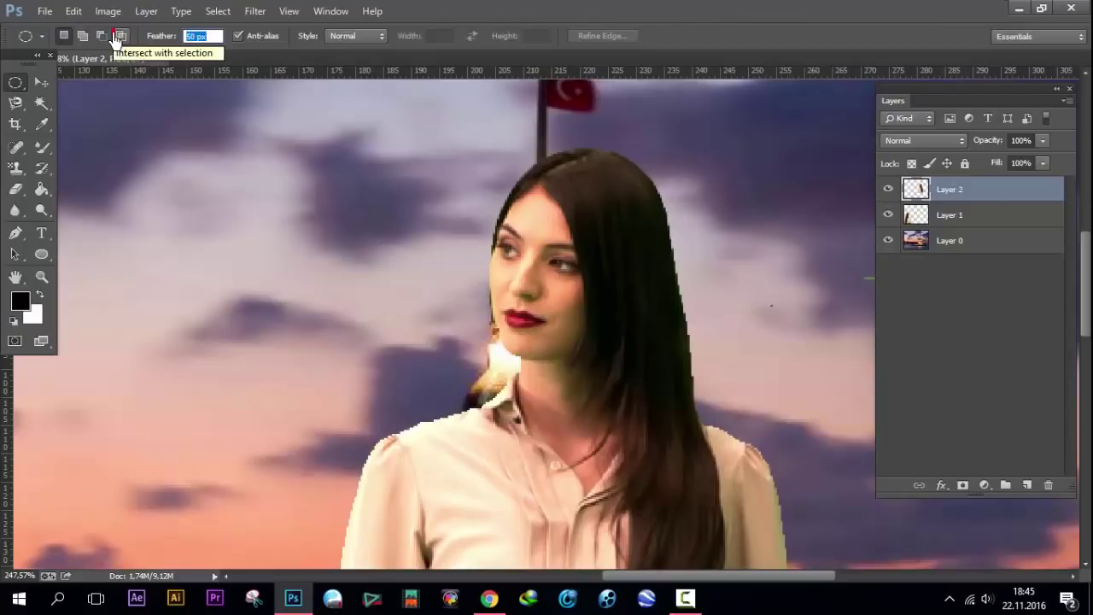
{"action": "type", "text": "60"}
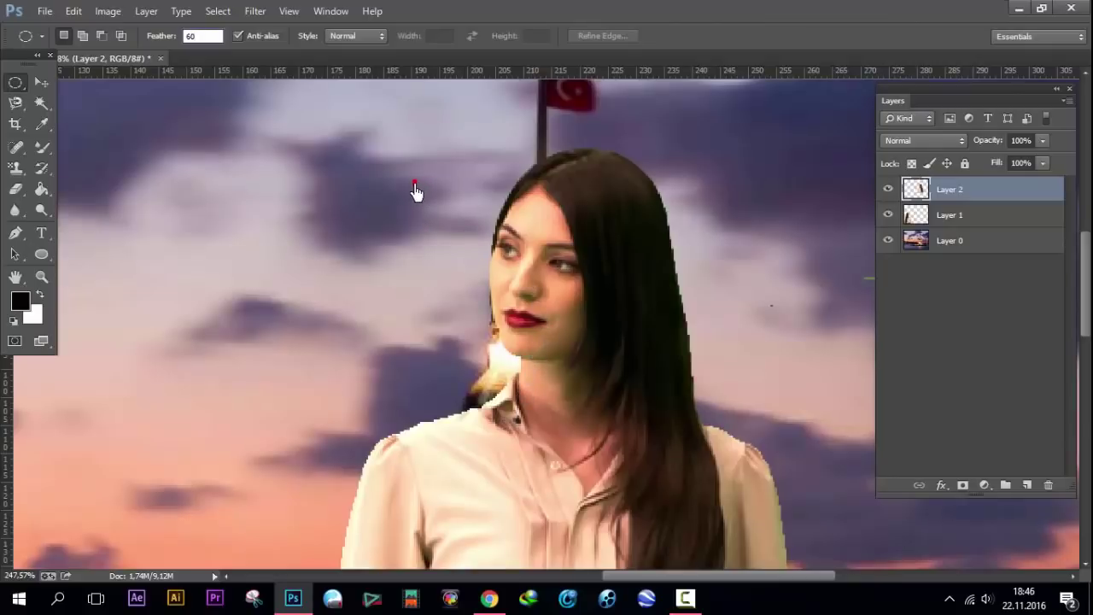
{"action": "left_click_drag", "start_coordinate": [415, 185], "coordinate": [750, 335]}
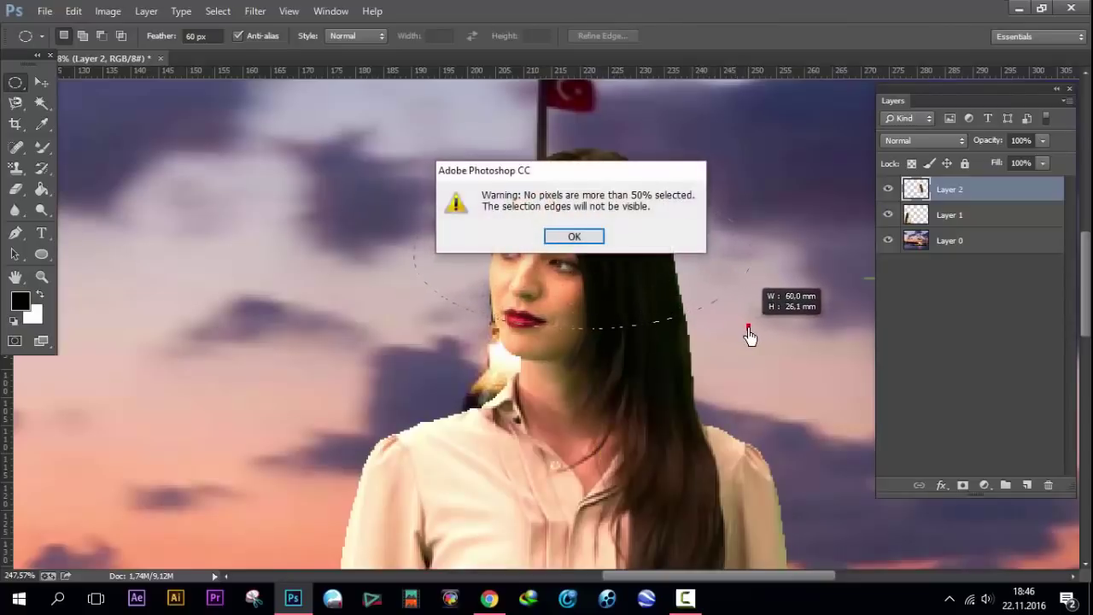
Step: Draw a 60 px-feathered oval around the woman's head and shoulders and copy it to Layer 3
{"action": "left_click", "coordinate": [572, 238]}
{"action": "scroll", "coordinate": [476, 268], "scroll_direction": "down", "scroll_amount": 2}
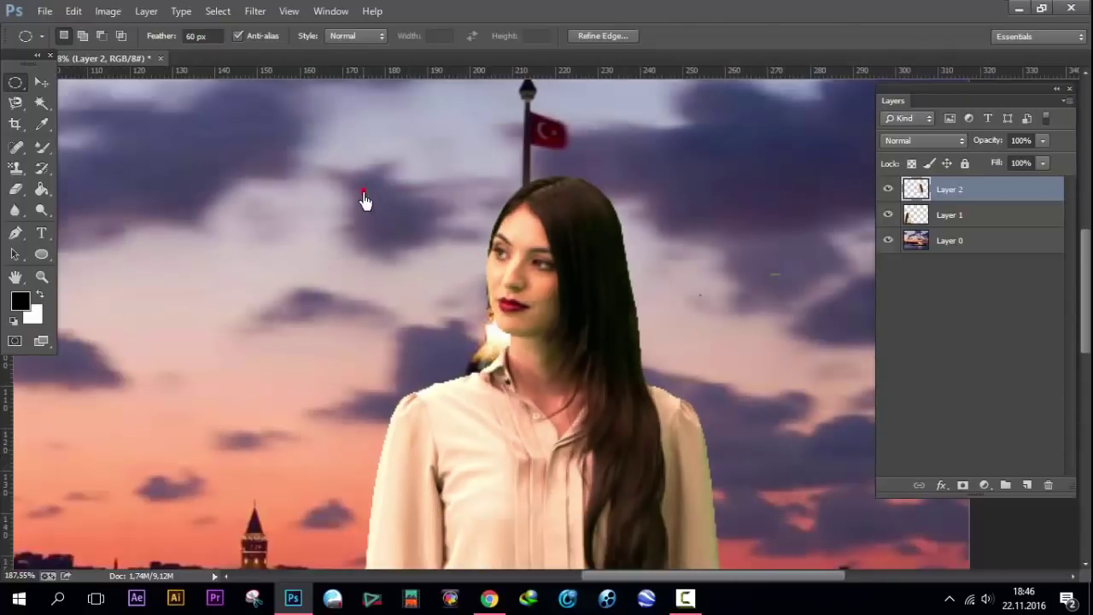
{"action": "left_click_drag", "start_coordinate": [363, 190], "coordinate": [808, 332]}
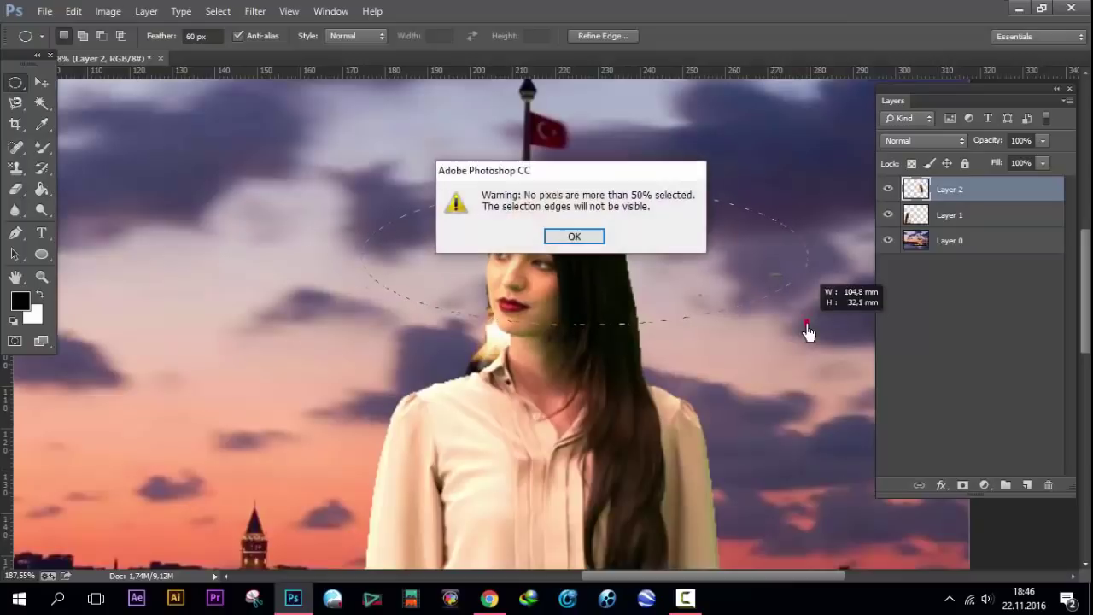
{"action": "left_click", "coordinate": [571, 237]}
{"action": "mouse_move", "coordinate": [266, 162]}
{"action": "left_mouse_down"}
{"action": "mouse_move", "coordinate": [803, 406]}
{"action": "mouse_move", "coordinate": [806, 427]}
{"action": "left_mouse_up"}
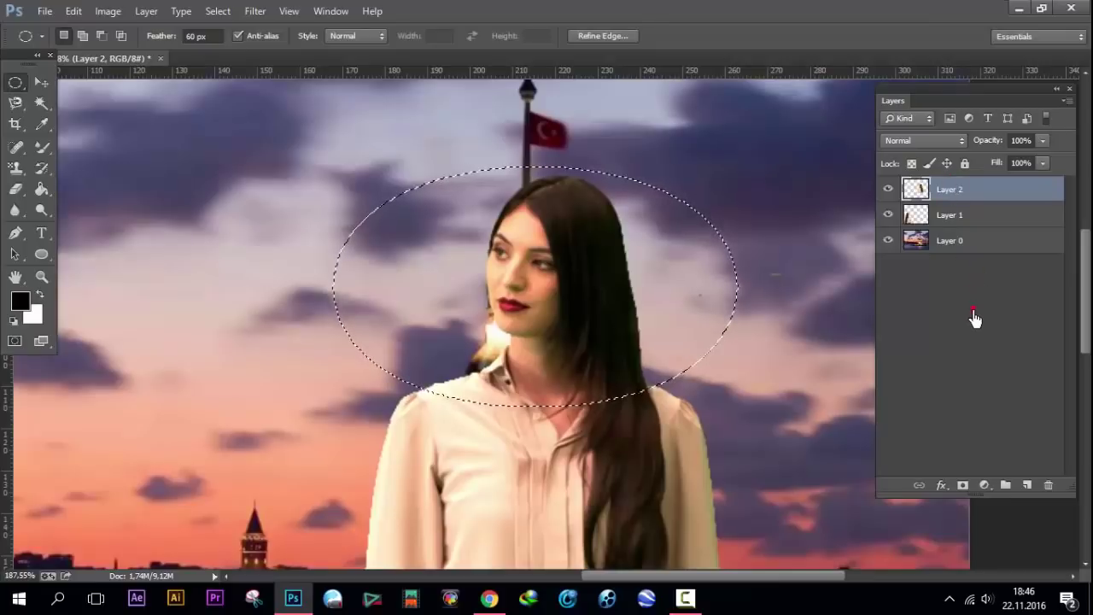
{"action": "key", "text": "ctrl+v"}
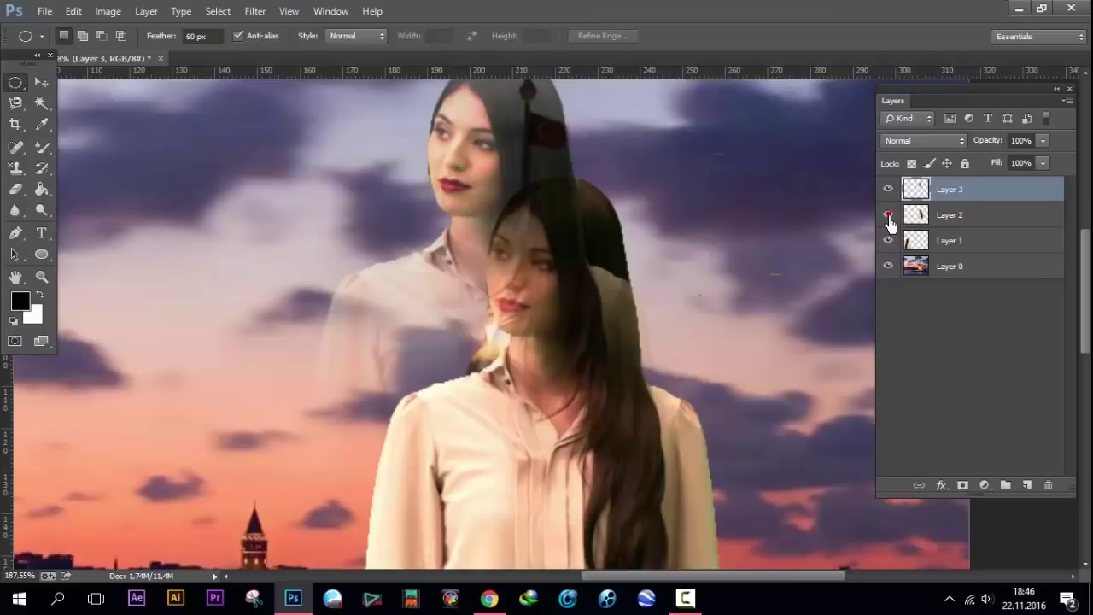
Step: Hide Layer 2's copy of the woman and zoom out on the canvas
{"action": "left_click", "coordinate": [888, 215]}
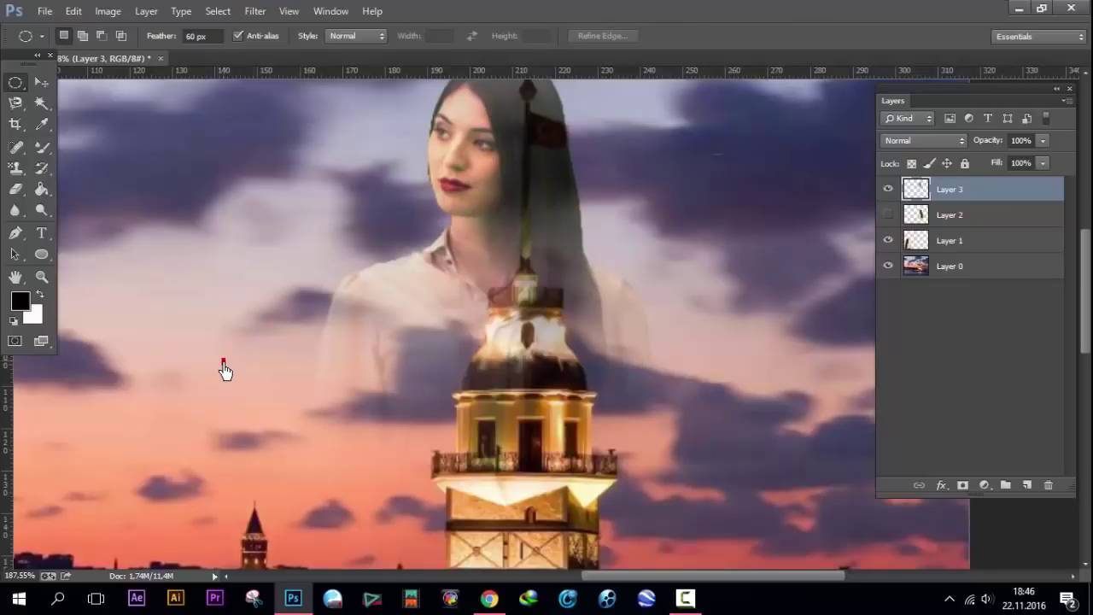
{"action": "scroll", "coordinate": [649, 282], "scroll_direction": "down", "scroll_amount": 4}
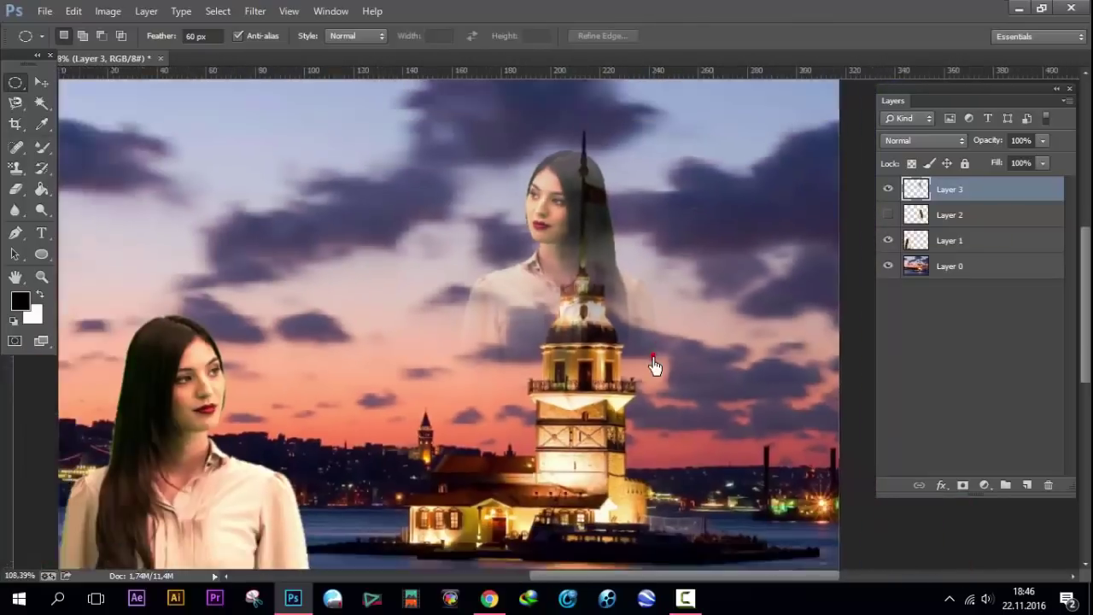
{"action": "scroll", "coordinate": [653, 366], "scroll_direction": "down", "scroll_amount": 1}
{"action": "scroll", "coordinate": [575, 354], "scroll_direction": "down", "scroll_amount": 1}
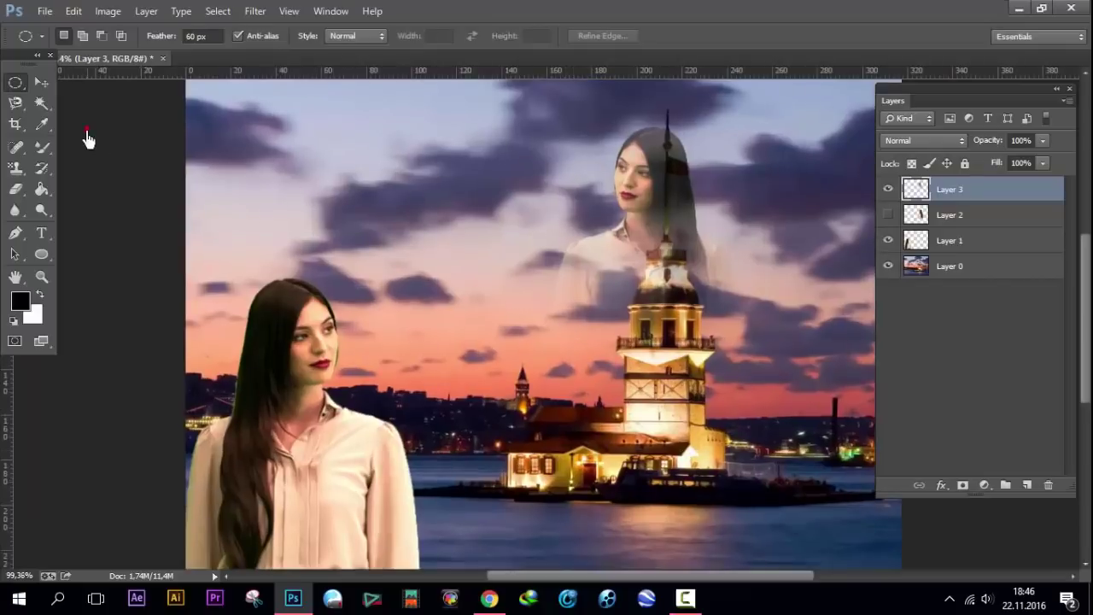
Step: Move Layer 3's feathered portrait into the upper-right sky
{"action": "left_click", "coordinate": [41, 82]}
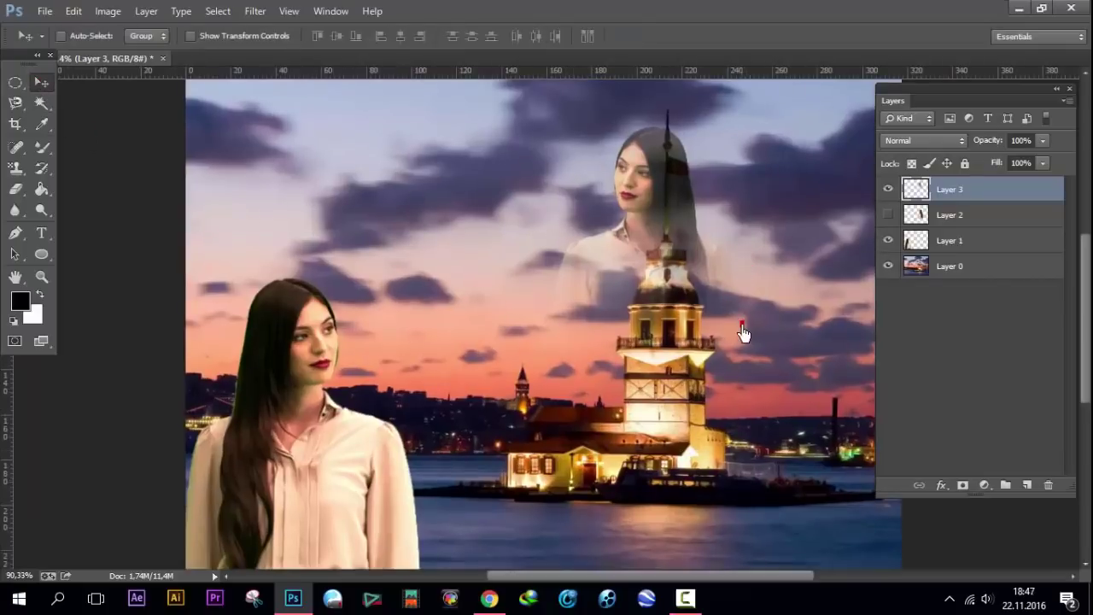
{"action": "scroll", "coordinate": [743, 333], "scroll_direction": "down", "scroll_amount": 1}
{"action": "mouse_move", "coordinate": [626, 275]}
{"action": "left_mouse_down"}
{"action": "mouse_move", "coordinate": [705, 261]}
{"action": "mouse_move", "coordinate": [746, 223]}
{"action": "left_mouse_up"}
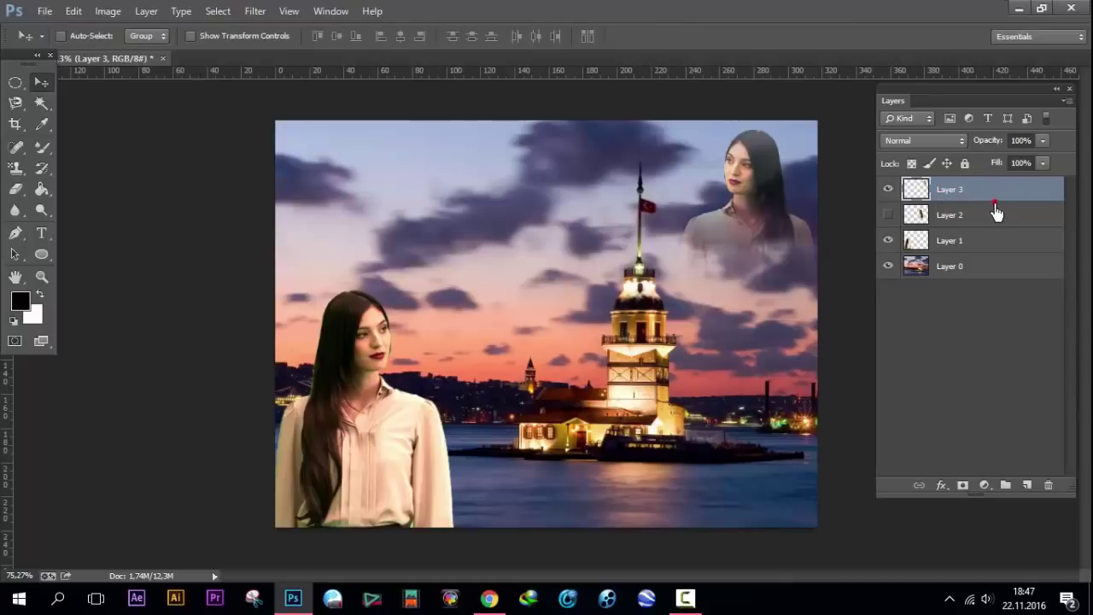
Step: Drag Layer 3's Opacity slider down to 41% in the Layers panel
{"action": "left_click", "coordinate": [1042, 141]}
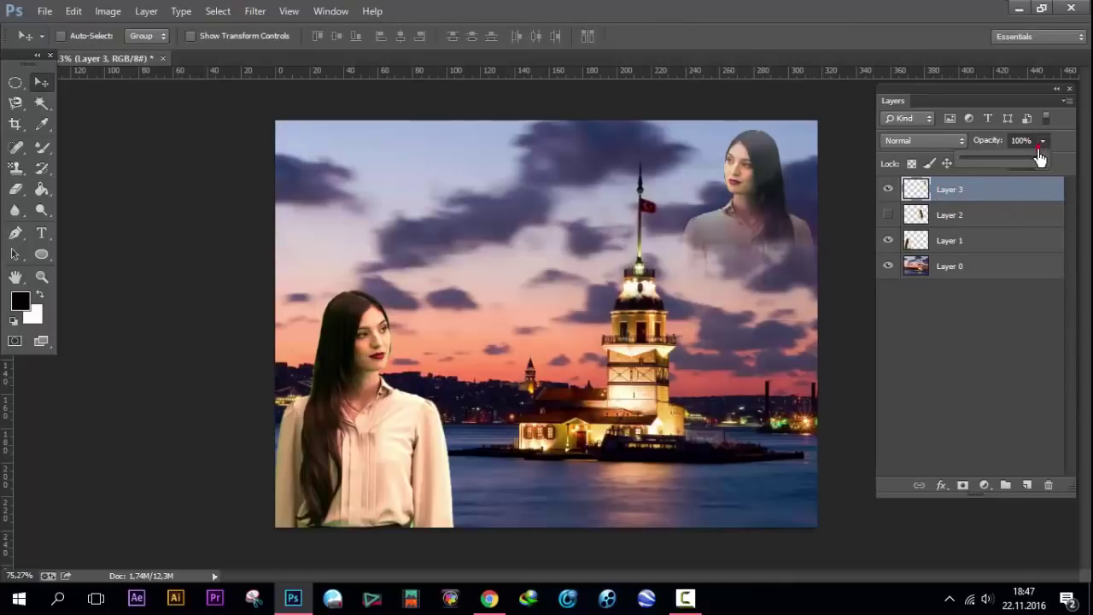
{"action": "left_click_drag", "start_coordinate": [1042, 167], "coordinate": [991, 168]}
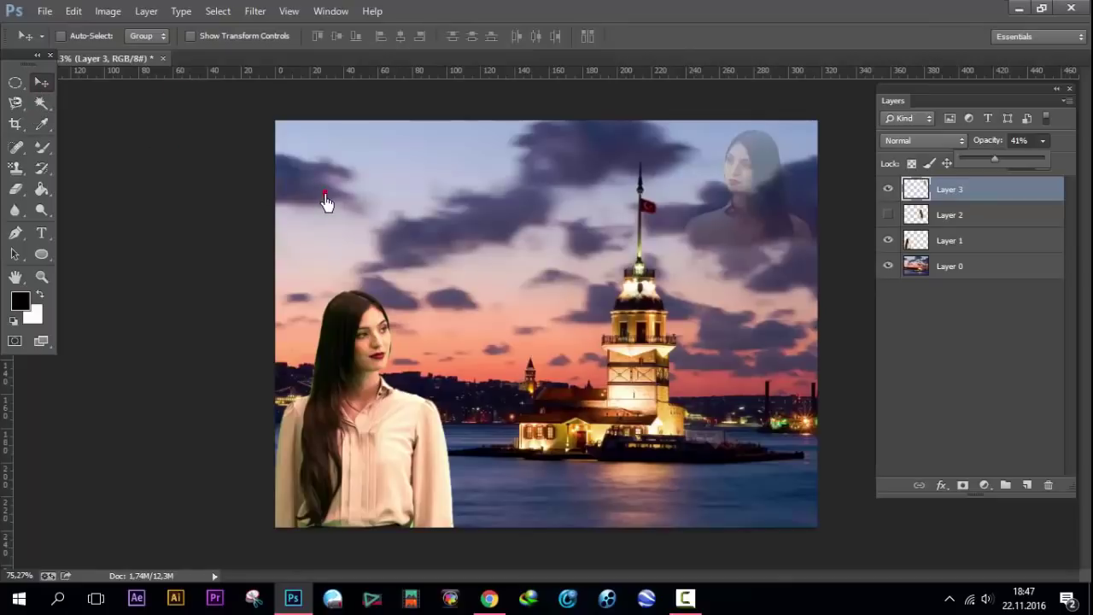
{"action": "key", "text": "ctrl+t"}
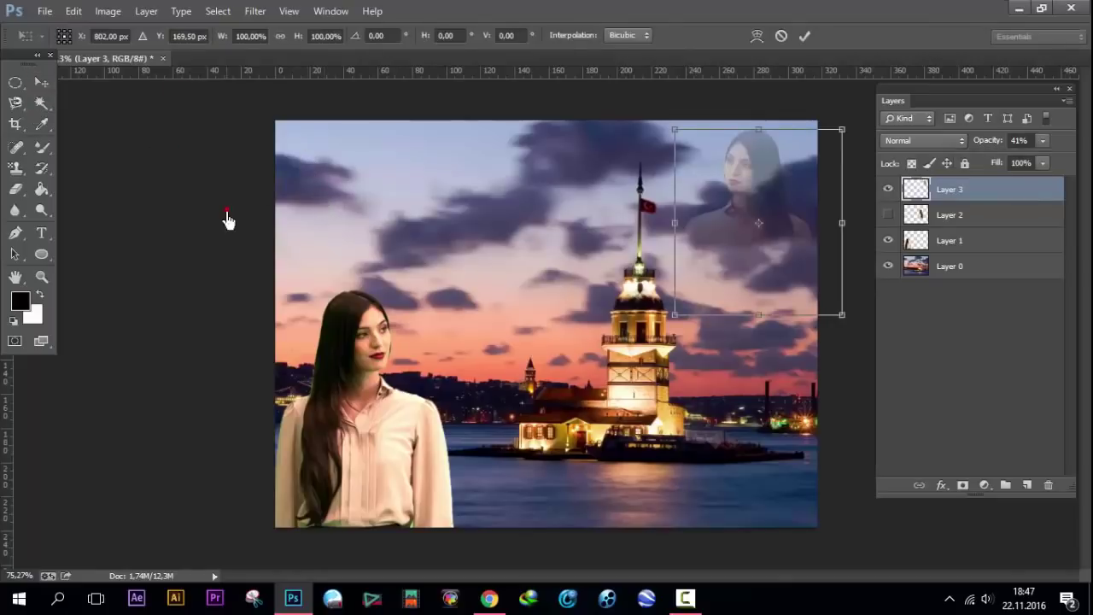
Step: Enlarge the ghost portrait from its bottom-left corner, nudge it upward, and commit the transform
{"action": "left_click_drag", "start_coordinate": [674, 314], "coordinate": [612, 386]}
{"action": "left_click_drag", "start_coordinate": [732, 280], "coordinate": [732, 270]}
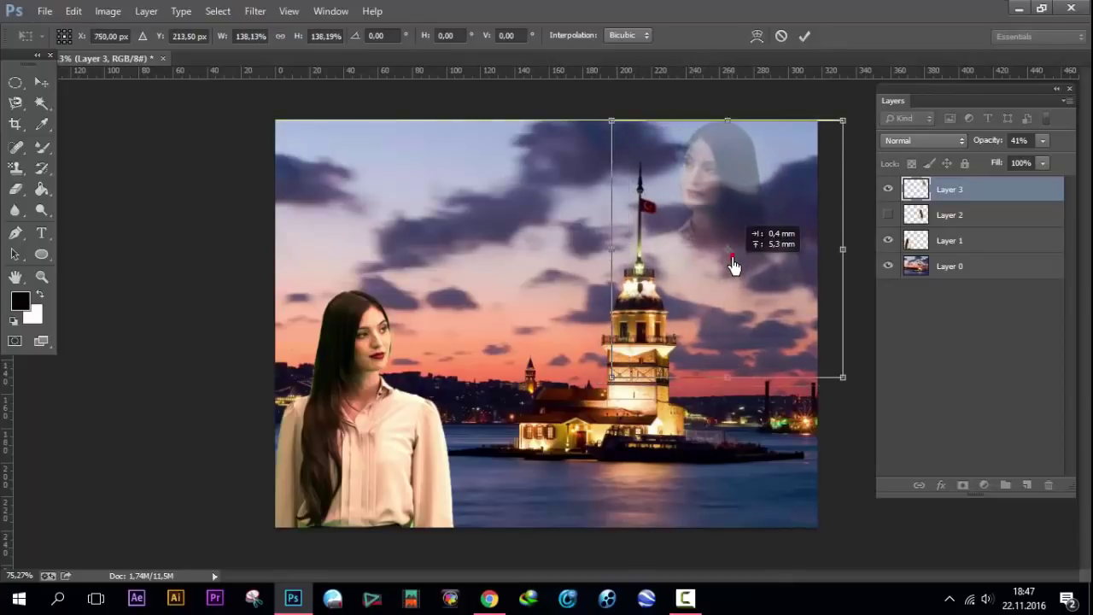
{"action": "key", "text": "Return"}
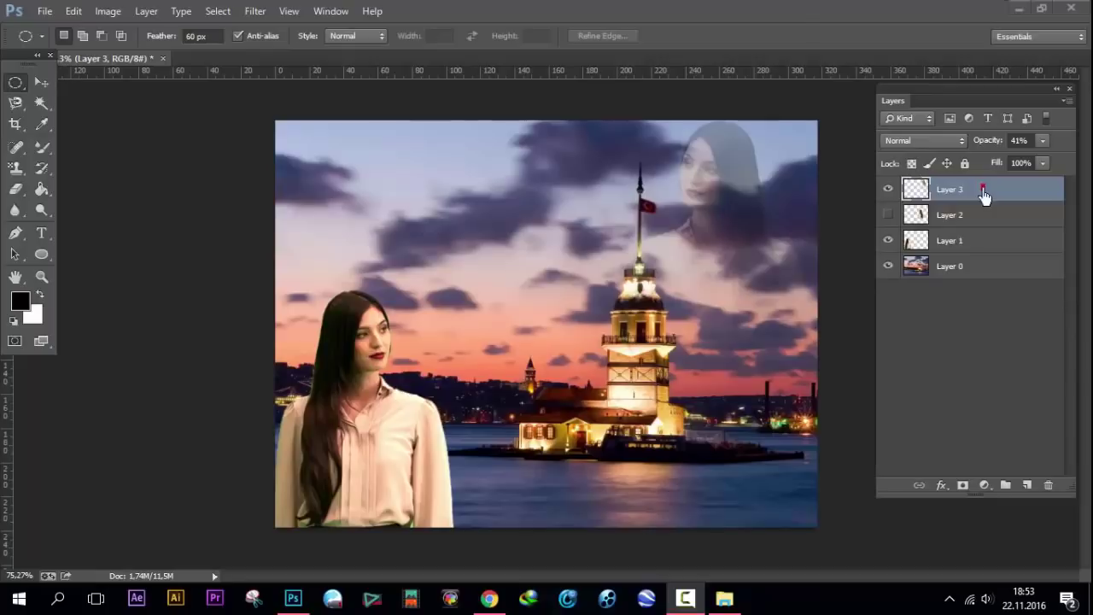
{"action": "left_click", "coordinate": [916, 145]}
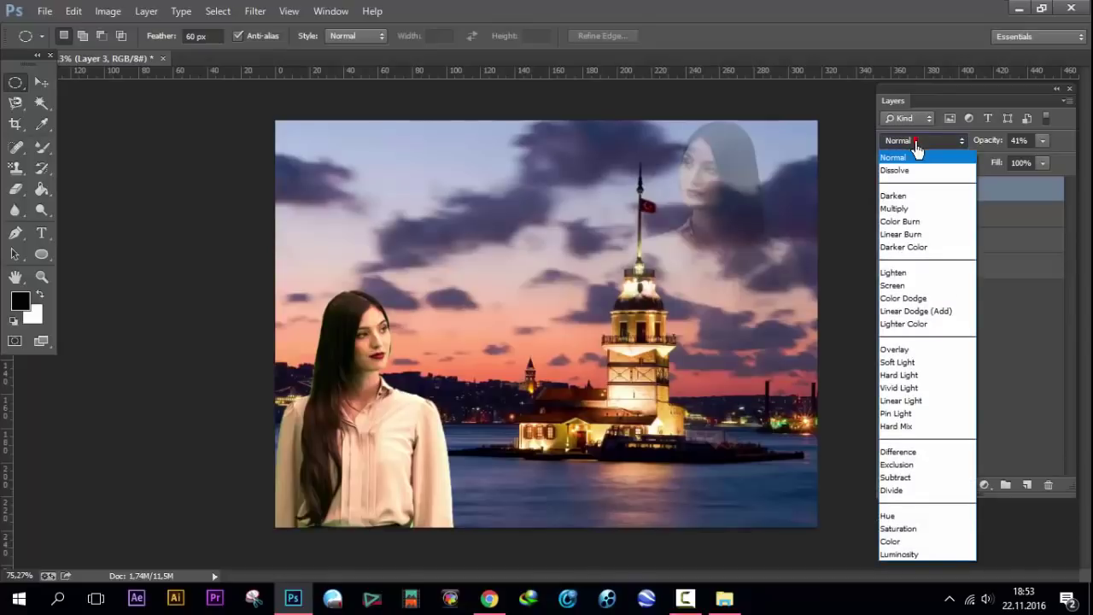
{"action": "left_click", "coordinate": [897, 197]}
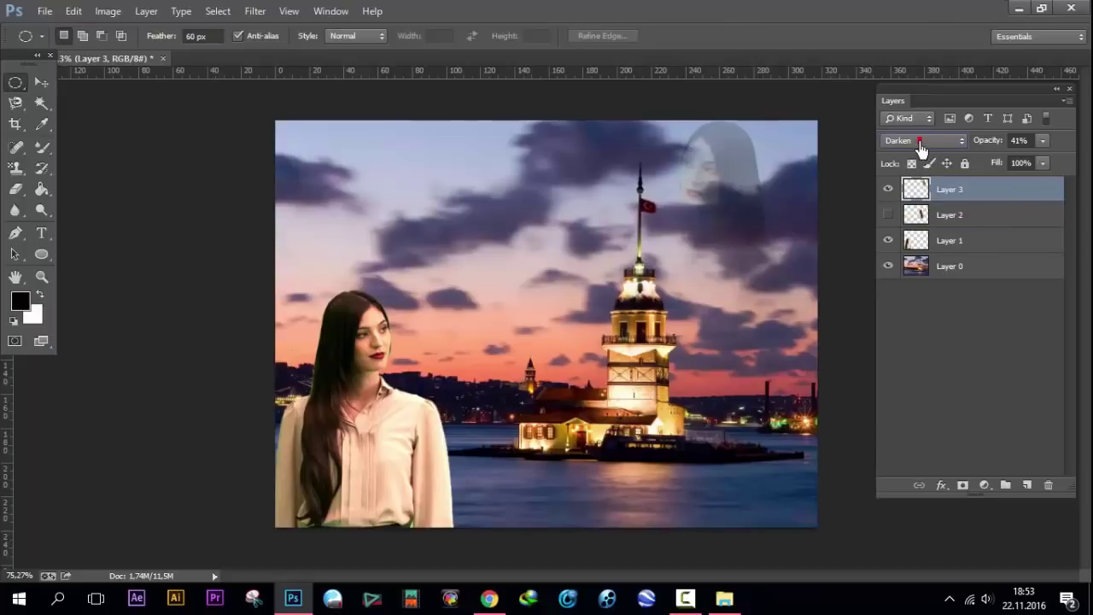
{"action": "scroll", "coordinate": [920, 148], "scroll_direction": "down", "scroll_amount": 1}
{"action": "scroll", "coordinate": [921, 147], "scroll_direction": "down", "scroll_amount": 1}
{"action": "scroll", "coordinate": [920, 148], "scroll_direction": "down", "scroll_amount": 1}
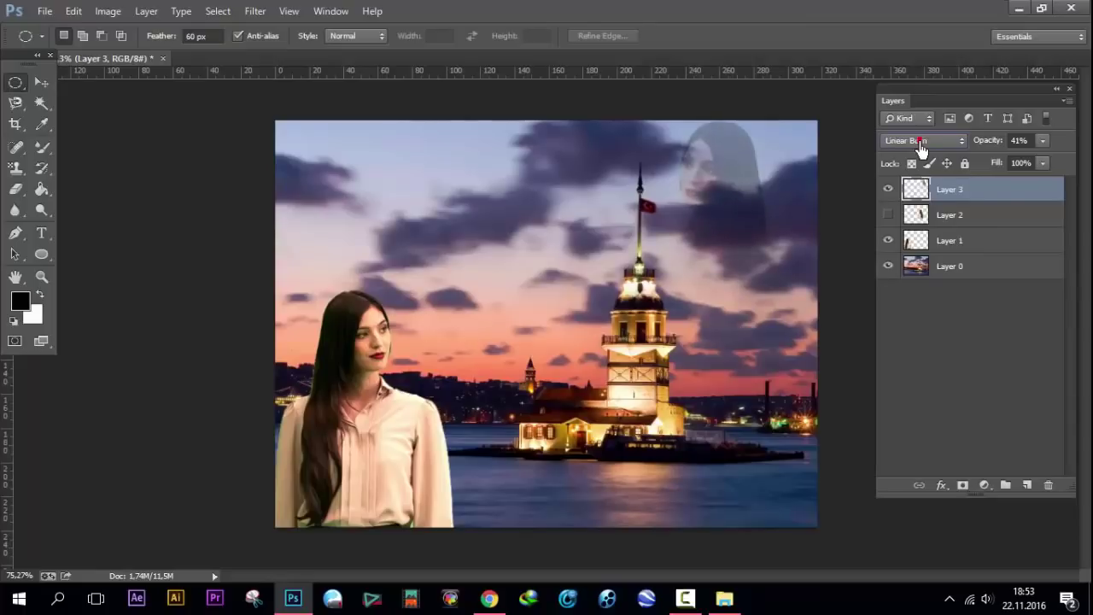
{"action": "scroll", "coordinate": [921, 148], "scroll_direction": "down", "scroll_amount": 2}
{"action": "scroll", "coordinate": [921, 148], "scroll_direction": "down", "scroll_amount": 1}
{"action": "scroll", "coordinate": [920, 147], "scroll_direction": "down", "scroll_amount": 1}
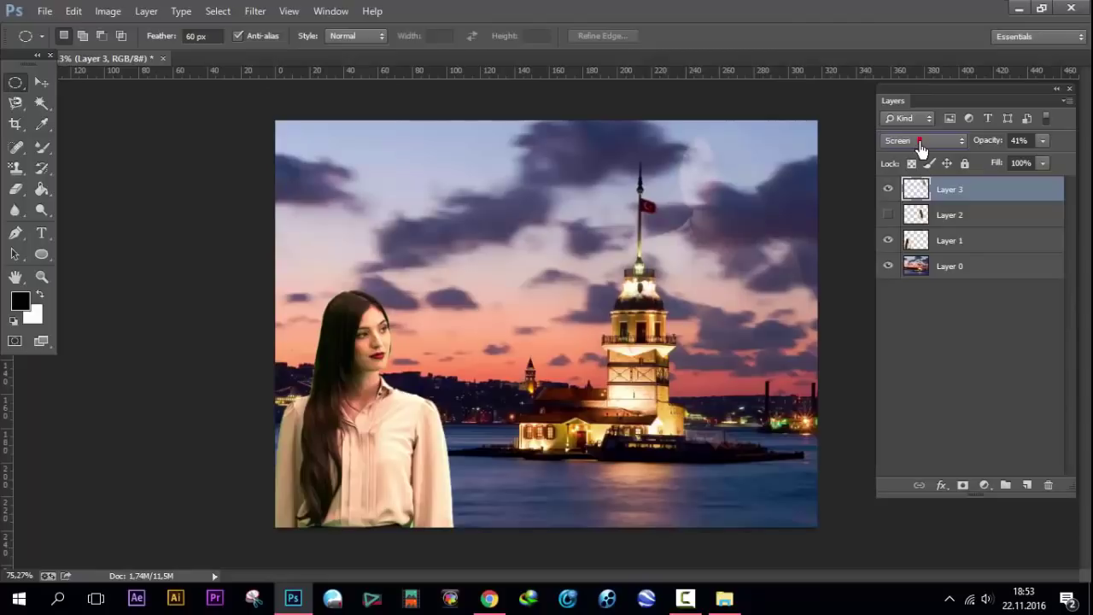
{"action": "scroll", "coordinate": [920, 147], "scroll_direction": "down", "scroll_amount": 1}
{"action": "scroll", "coordinate": [920, 147], "scroll_direction": "down", "scroll_amount": 1}
{"action": "scroll", "coordinate": [920, 148], "scroll_direction": "down", "scroll_amount": 1}
{"action": "scroll", "coordinate": [921, 148], "scroll_direction": "down", "scroll_amount": 1}
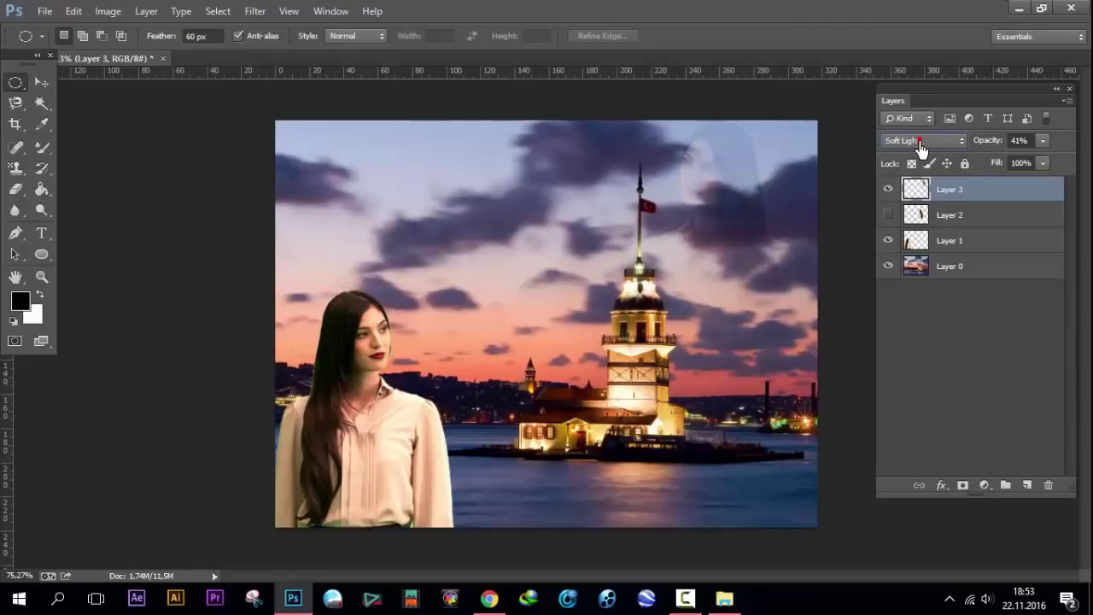
{"action": "scroll", "coordinate": [921, 148], "scroll_direction": "down", "scroll_amount": 2}
{"action": "scroll", "coordinate": [921, 148], "scroll_direction": "down", "scroll_amount": 1}
{"action": "scroll", "coordinate": [920, 148], "scroll_direction": "down", "scroll_amount": 1}
{"action": "scroll", "coordinate": [921, 148], "scroll_direction": "down", "scroll_amount": 2}
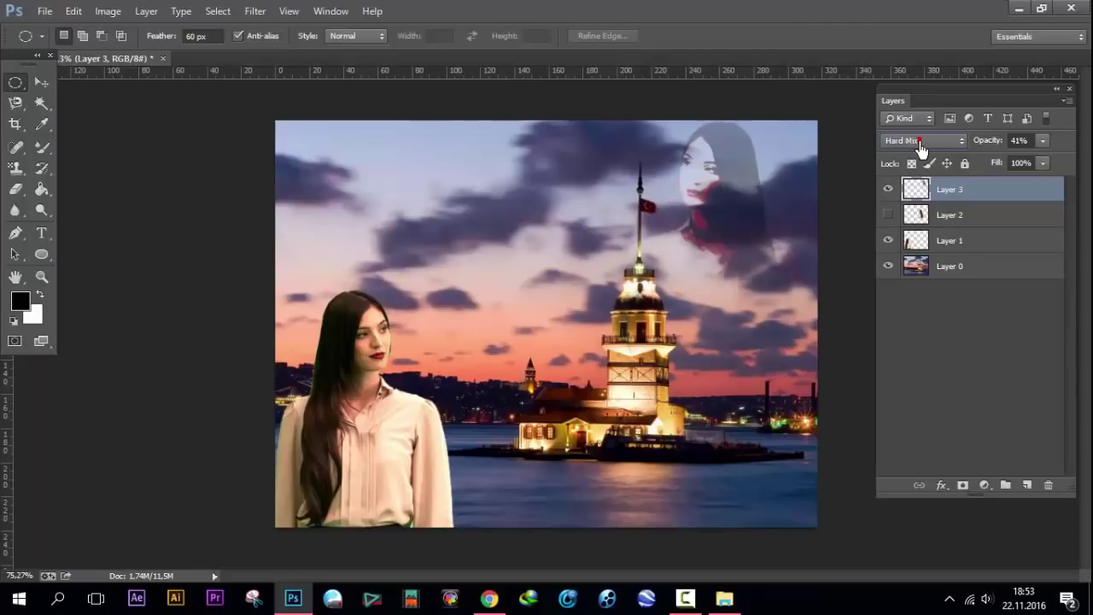
{"action": "scroll", "coordinate": [921, 148], "scroll_direction": "down", "scroll_amount": 1}
{"action": "scroll", "coordinate": [920, 148], "scroll_direction": "down", "scroll_amount": 1}
{"action": "scroll", "coordinate": [920, 147], "scroll_direction": "down", "scroll_amount": 2}
{"action": "scroll", "coordinate": [921, 147], "scroll_direction": "down", "scroll_amount": 1}
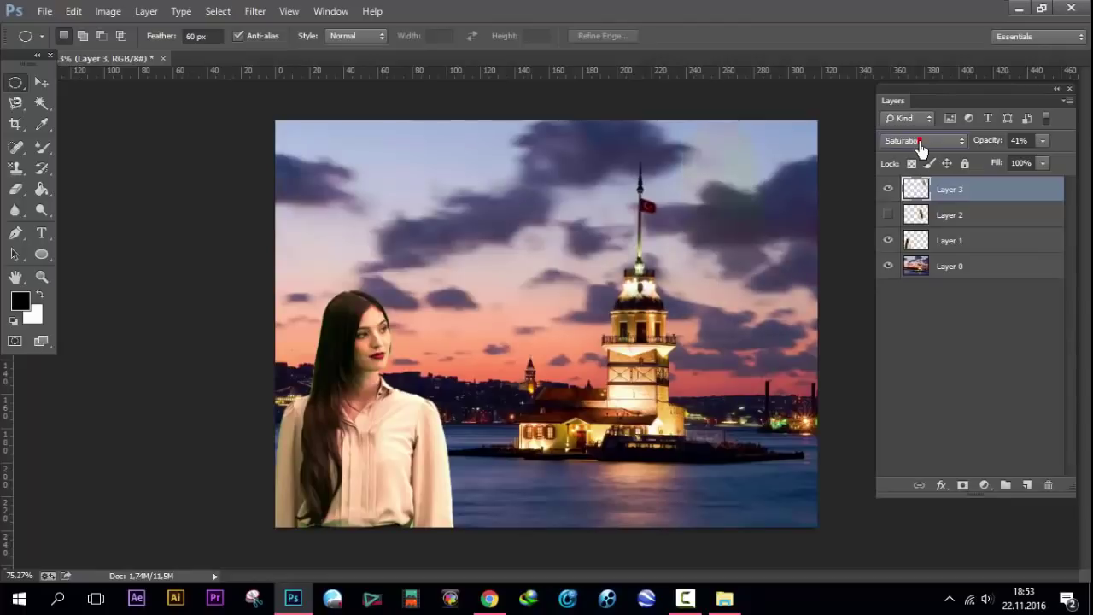
{"action": "scroll", "coordinate": [921, 148], "scroll_direction": "down", "scroll_amount": 1}
{"action": "scroll", "coordinate": [921, 148], "scroll_direction": "down", "scroll_amount": 1}
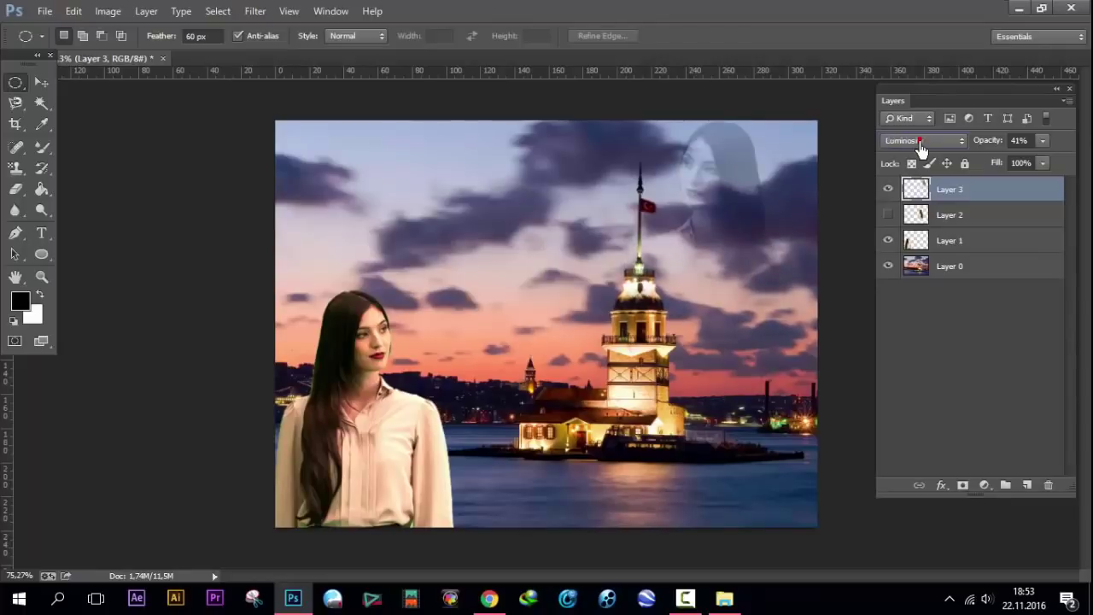